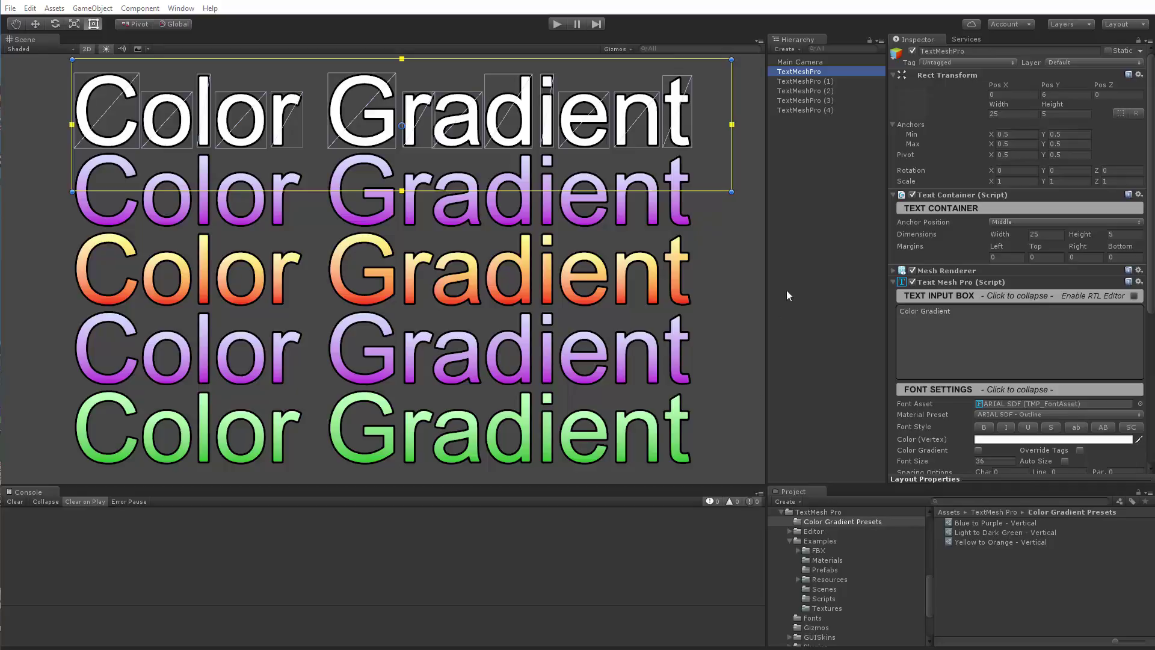
- Try a few vertex colours on the top text, then enable Color Gradient for a light-cyan-to-blue shade
scroll(998, 194, down, 5)
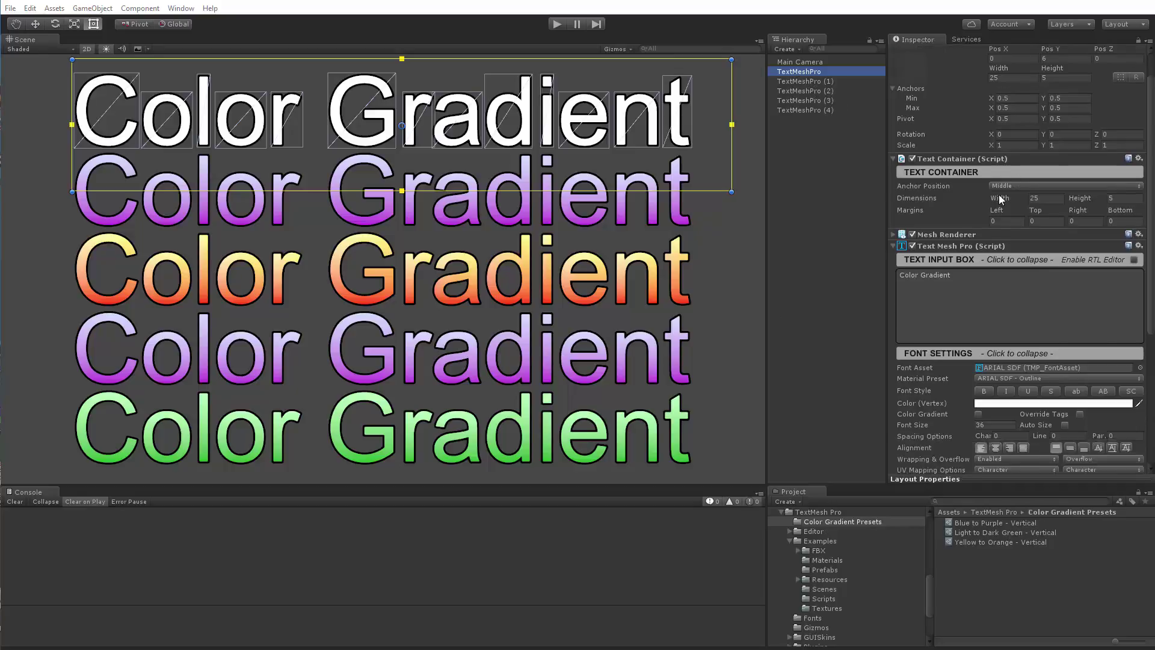
scroll(1000, 193, down, 2)
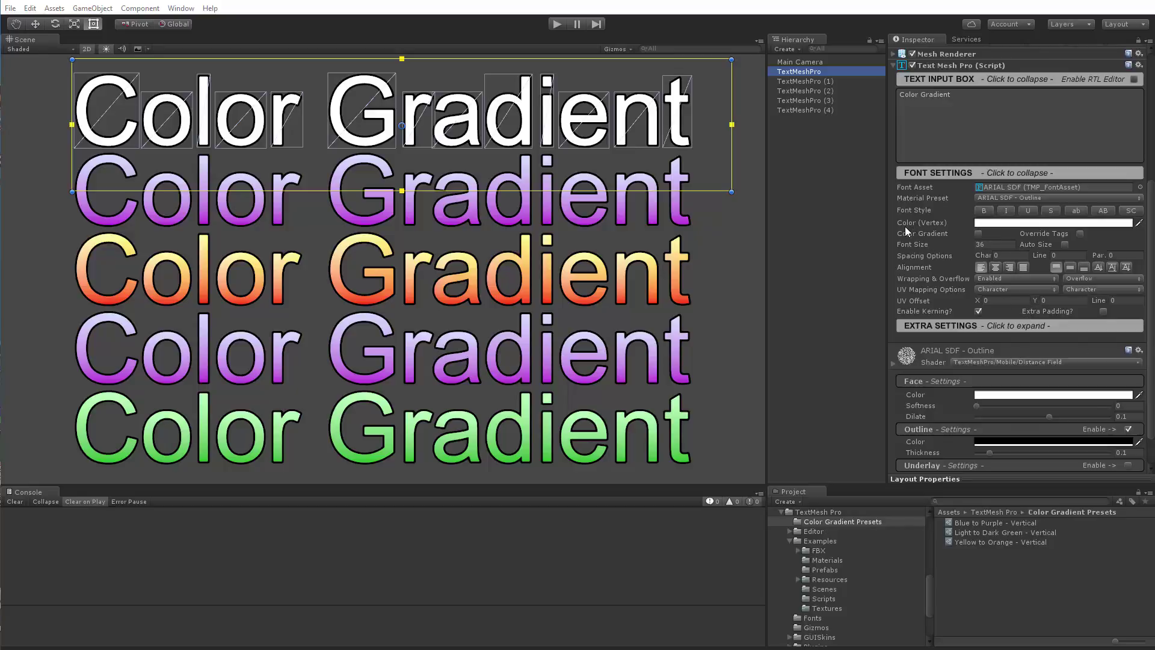
click(998, 223)
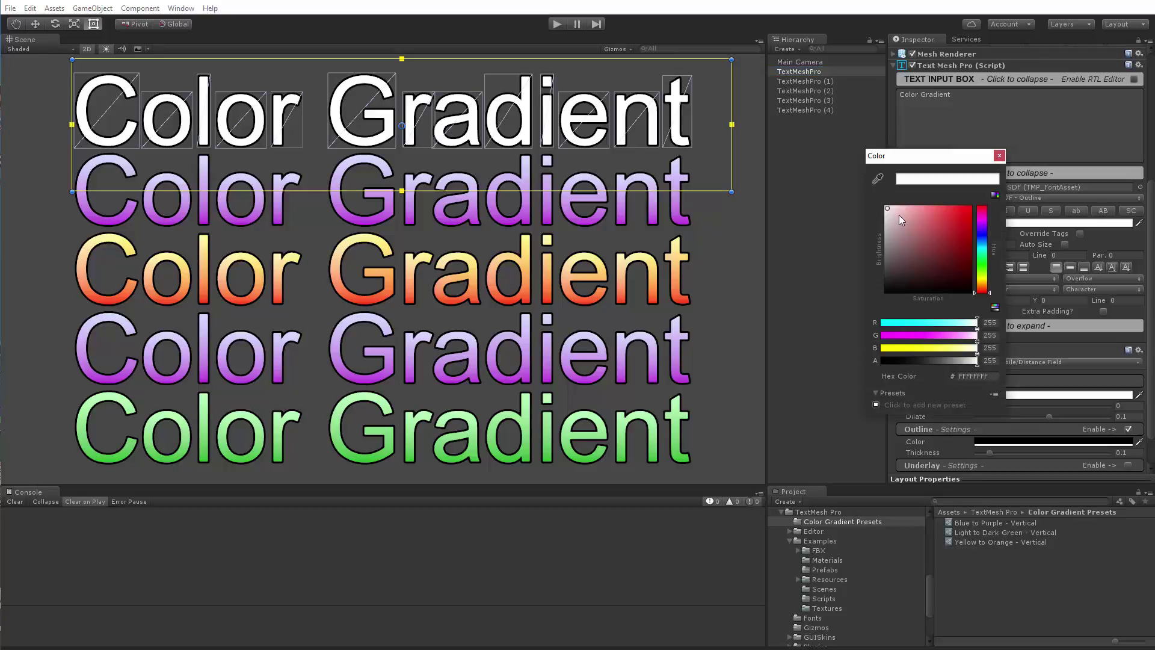
drag(899, 215, 872, 198)
click(999, 156)
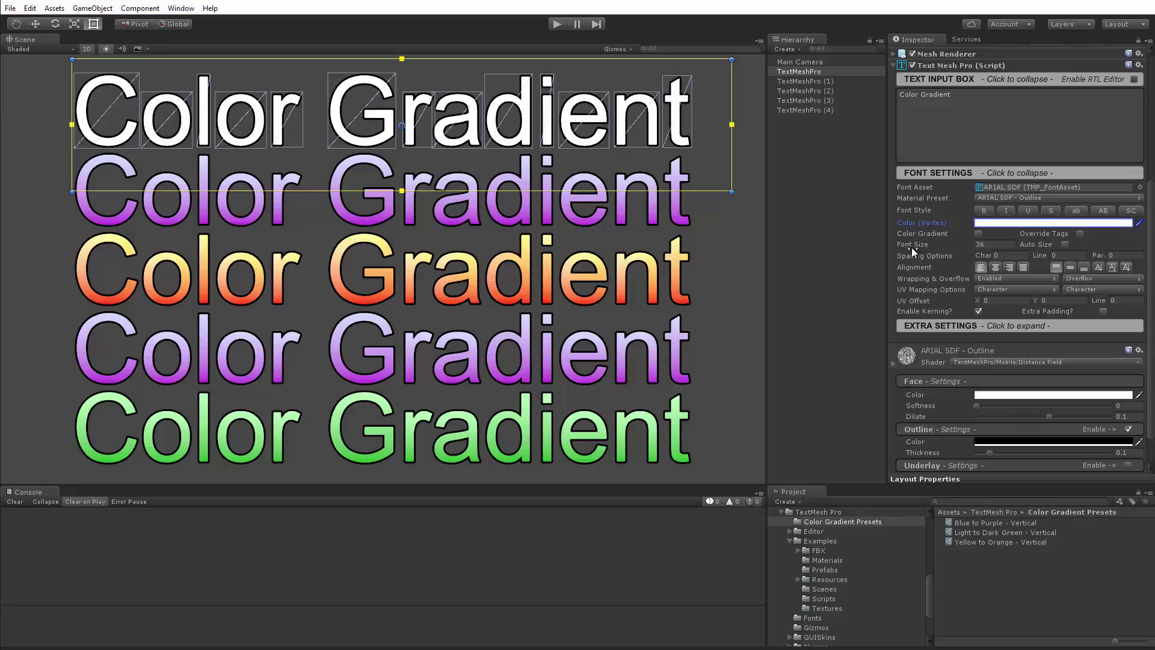
click(979, 234)
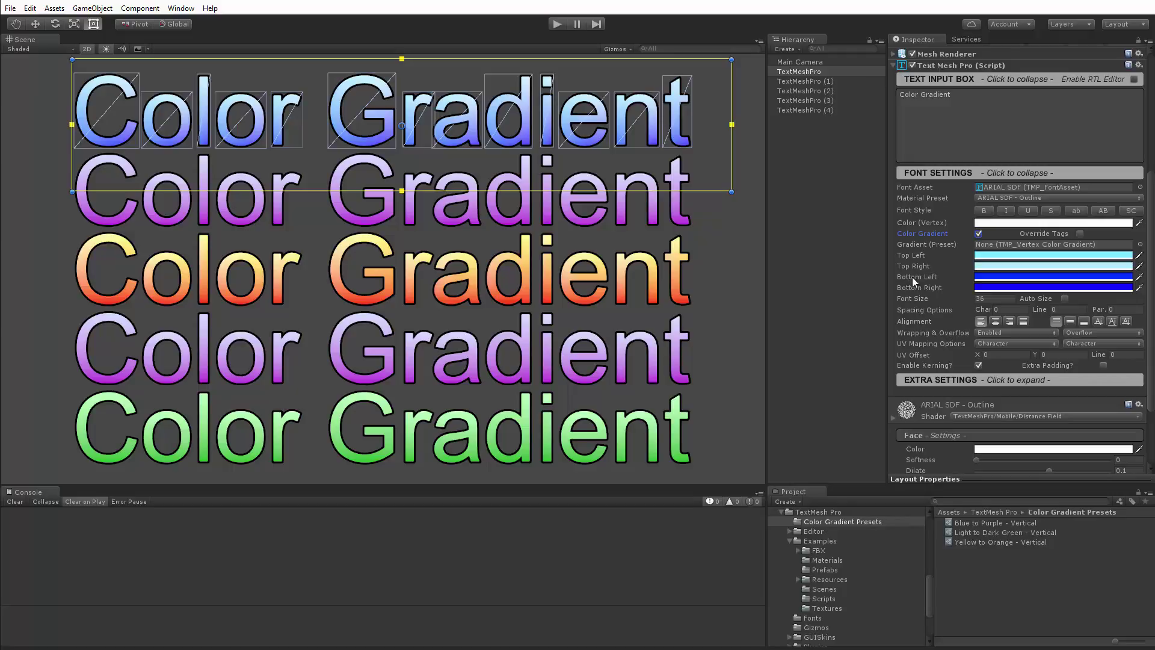
click(999, 258)
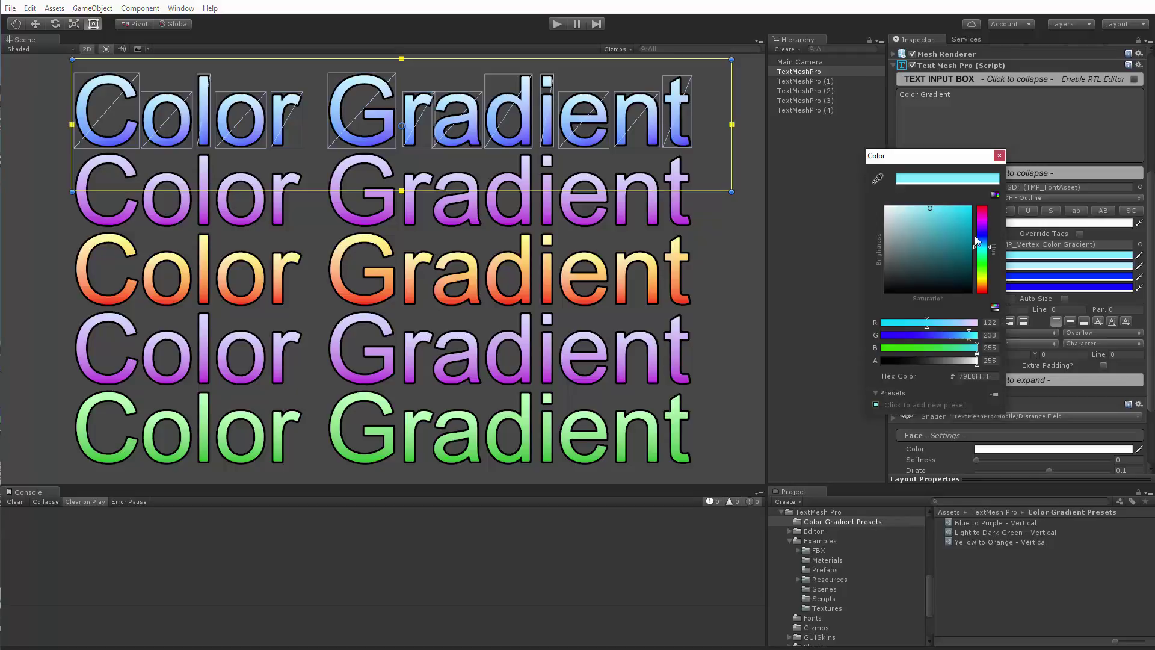
drag(982, 250, 975, 288)
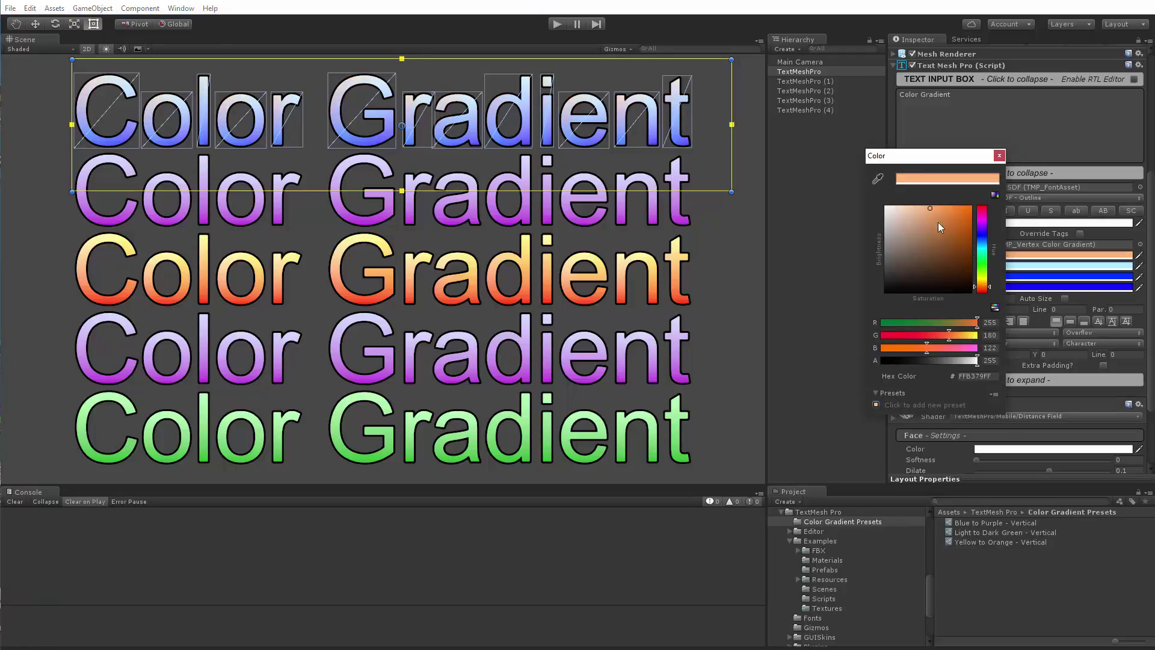
drag(936, 208, 971, 208)
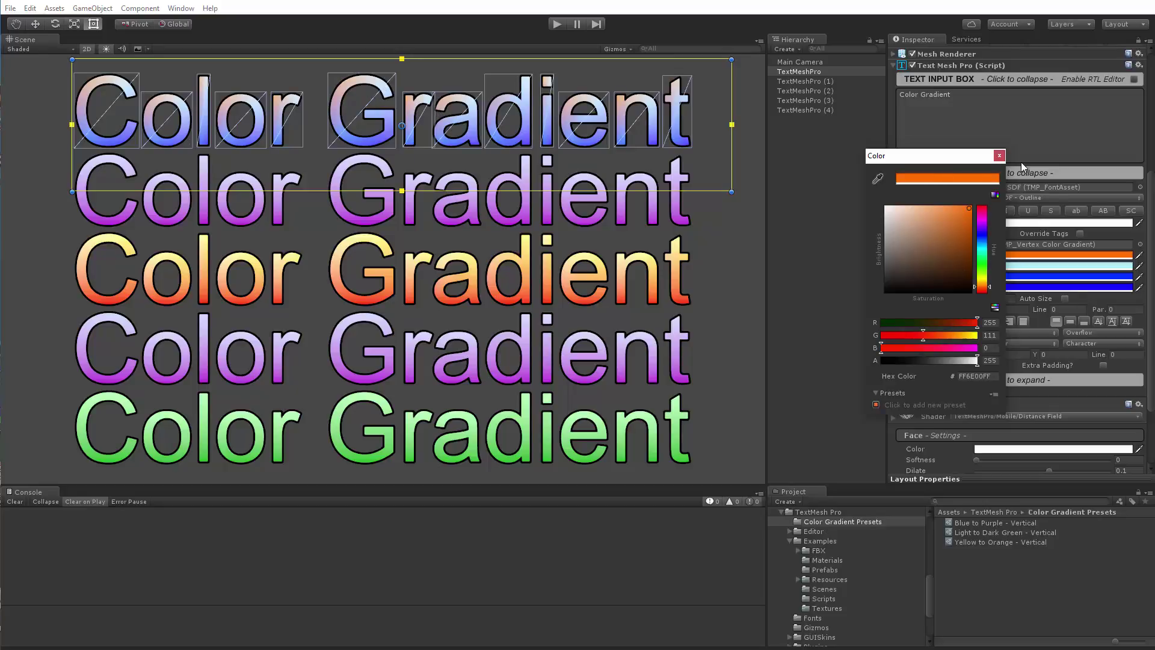
click(999, 156)
key(ctrl+z)
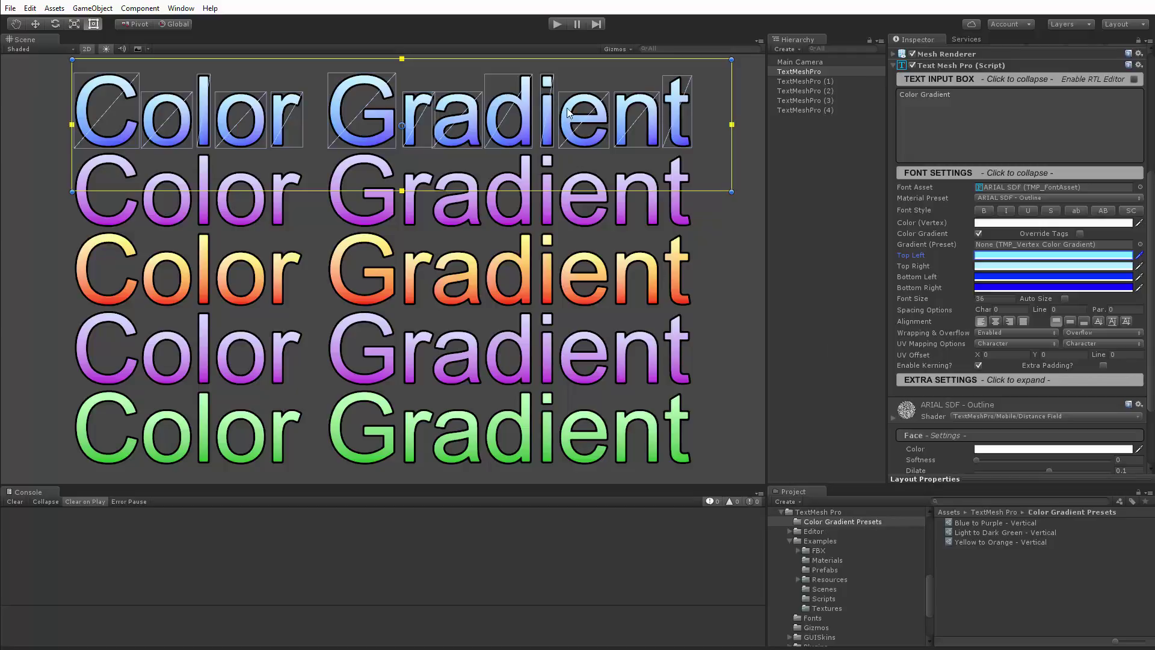
click(528, 216)
click(499, 287)
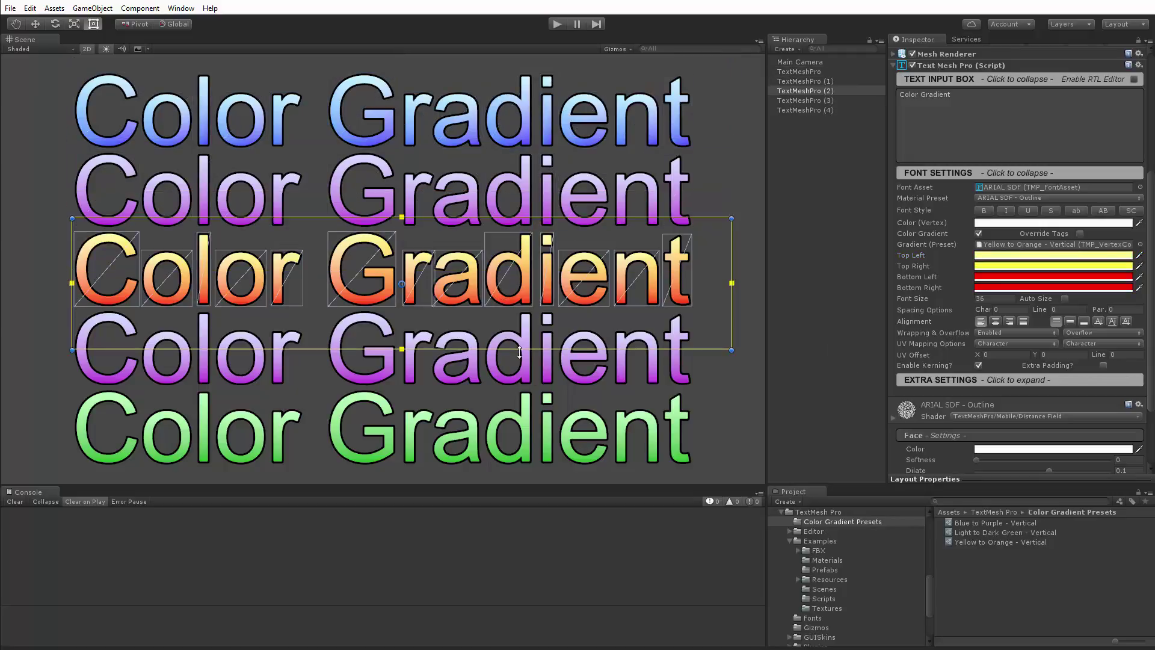
click(523, 423)
click(540, 359)
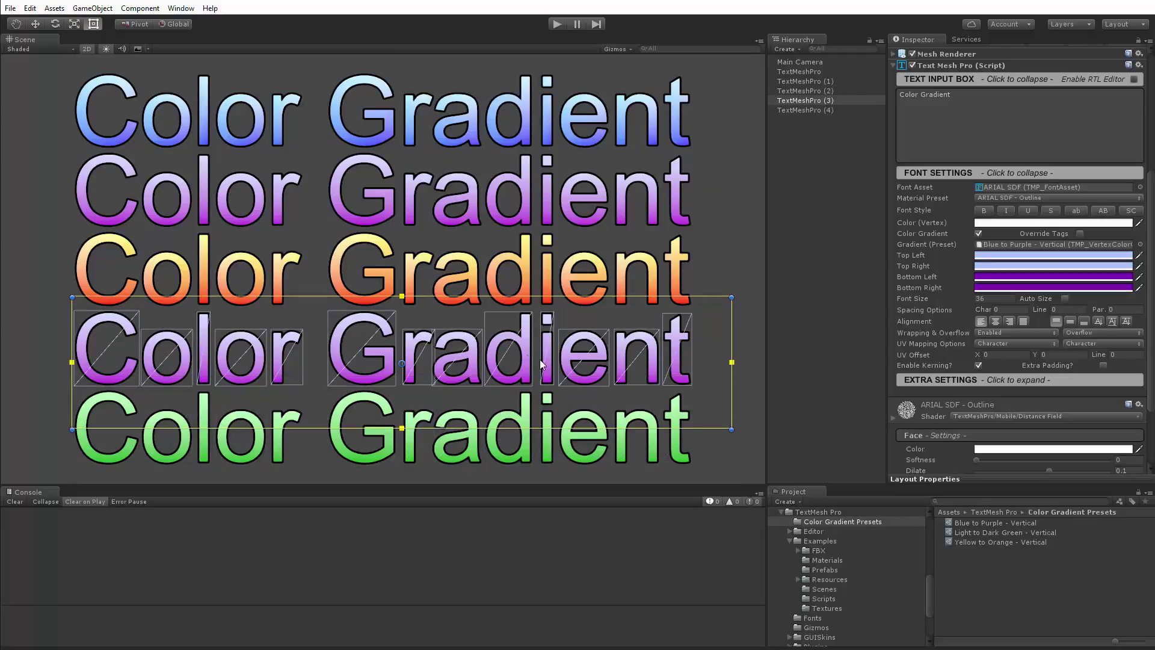
click(634, 109)
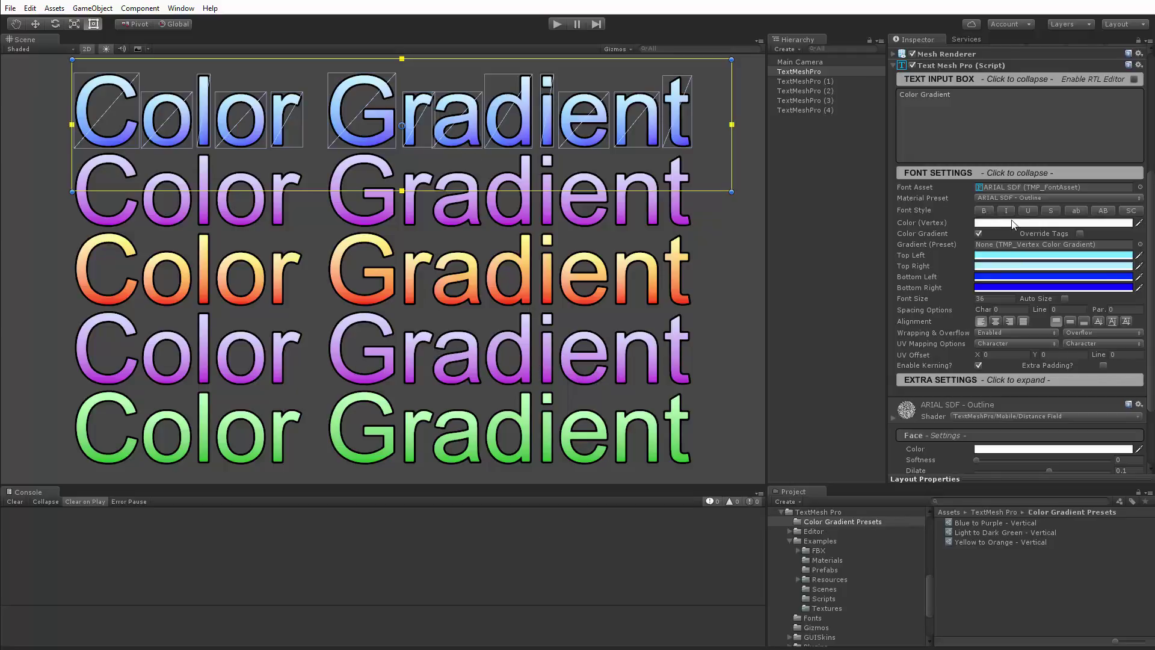
- Assign the Blue to Purple - Vertical asset as the top text's Gradient (Preset)
click(1141, 245)
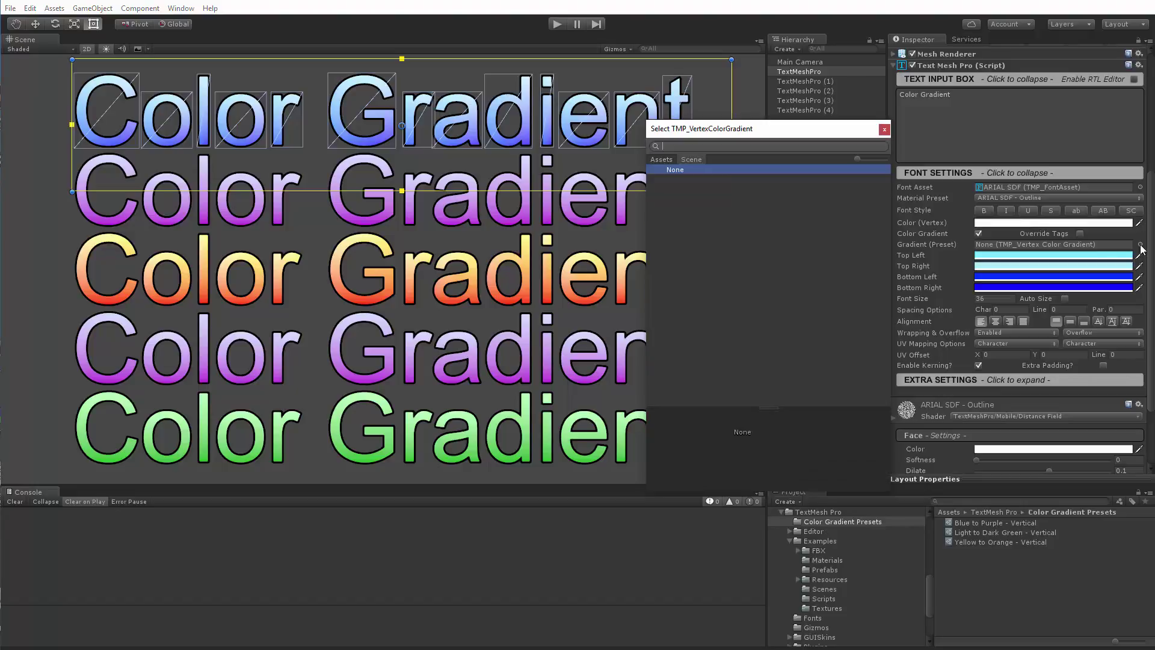
click(659, 160)
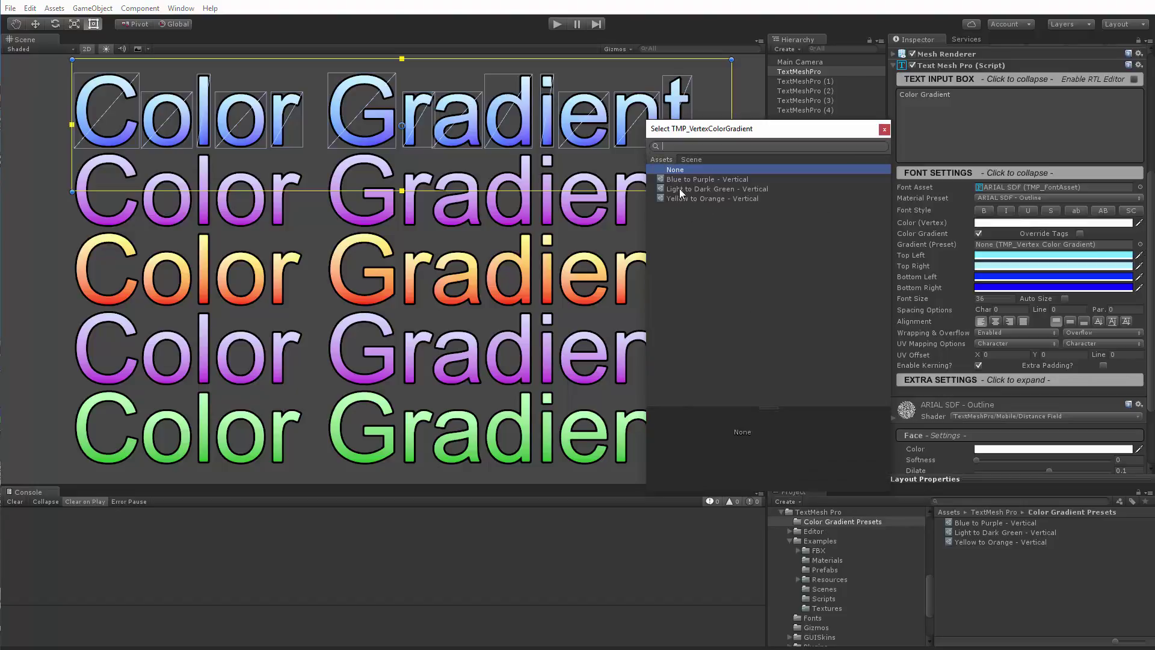
click(680, 179)
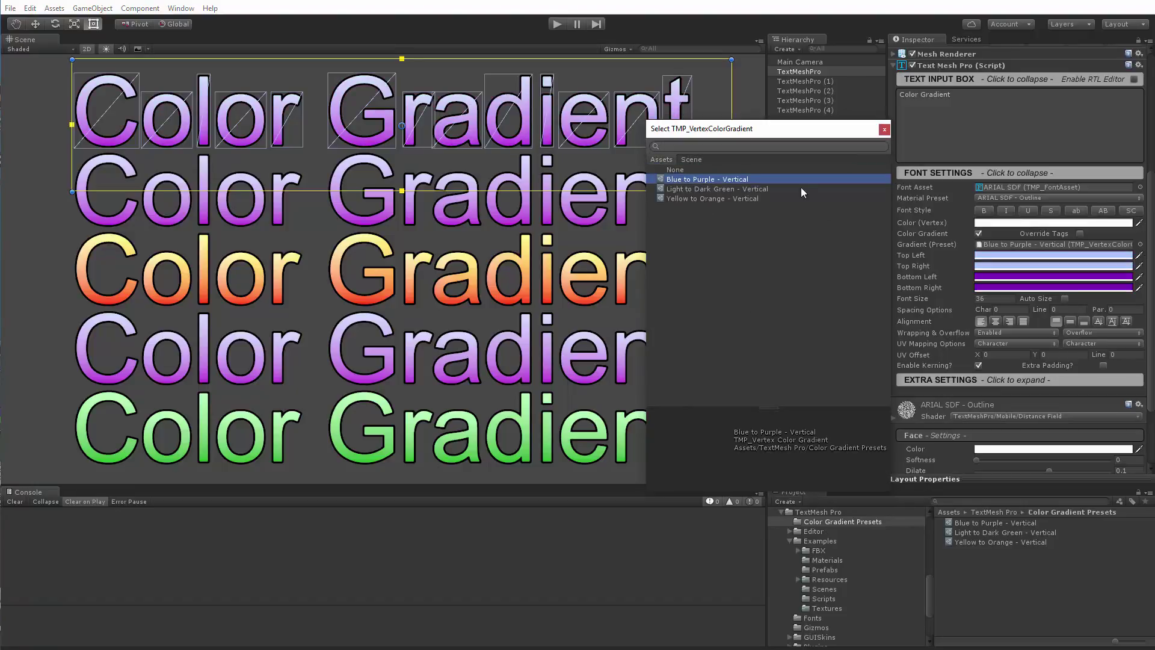
click(884, 130)
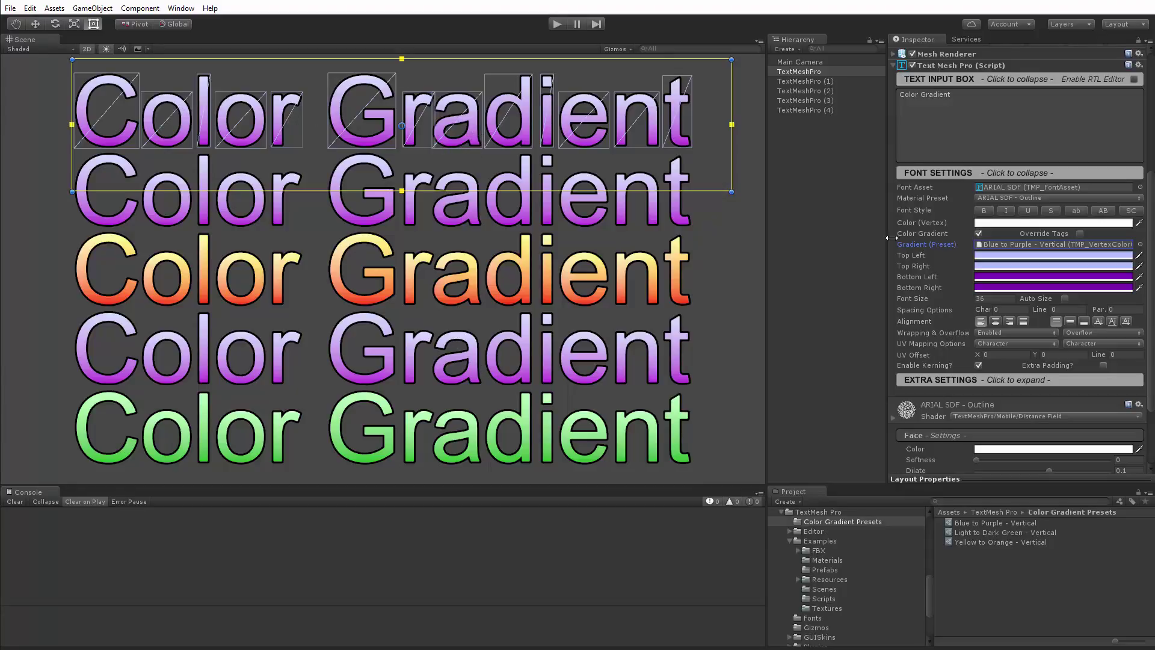
- Make the bottom-right gradient corner bright yellow
click(1009, 288)
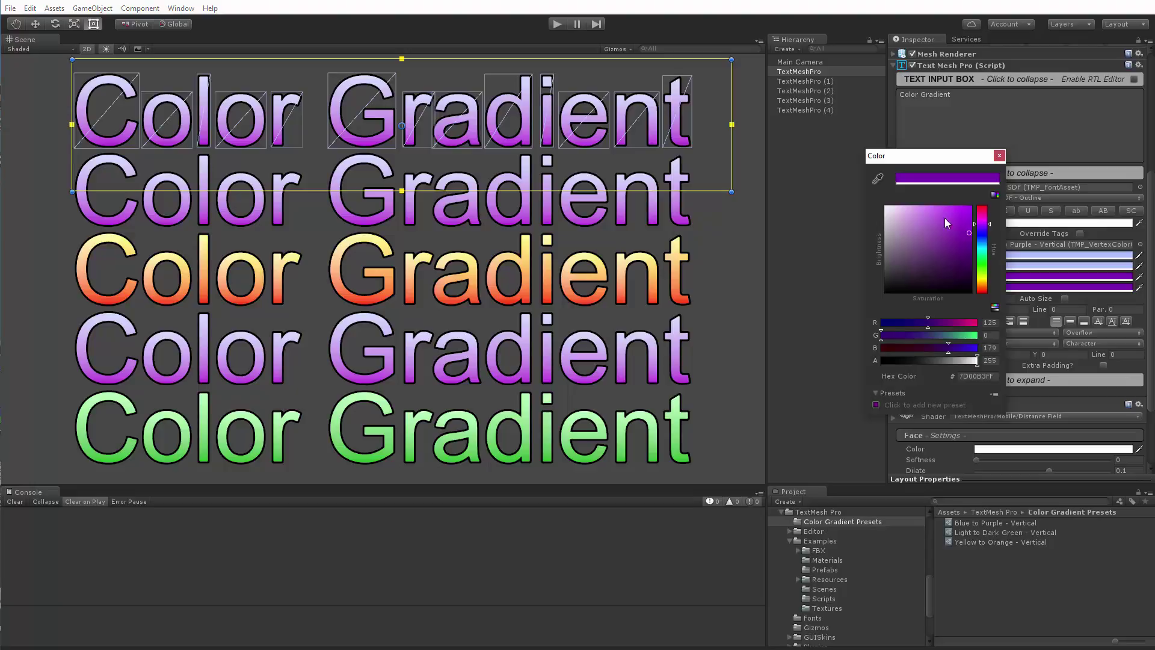
click(982, 278)
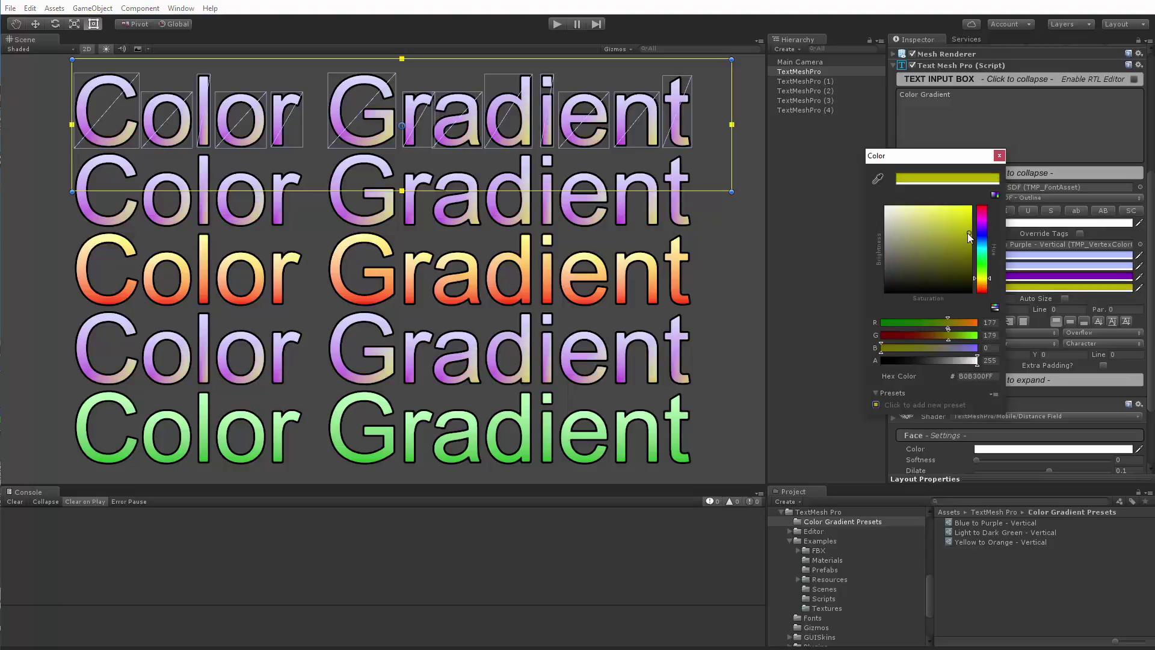
mouse_move(968, 233)
mouse_down()
mouse_move(882, 244)
mouse_move(934, 232)
mouse_move(955, 276)
mouse_move(929, 277)
mouse_move(934, 215)
mouse_move(950, 230)
mouse_up()
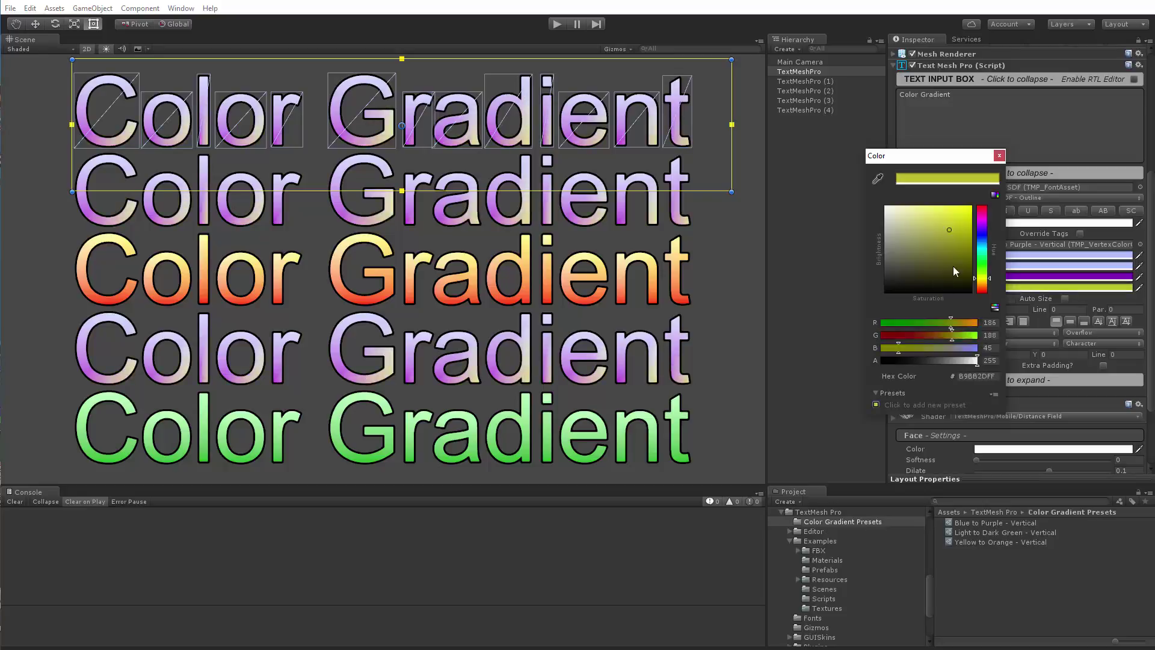
drag(954, 271, 970, 208)
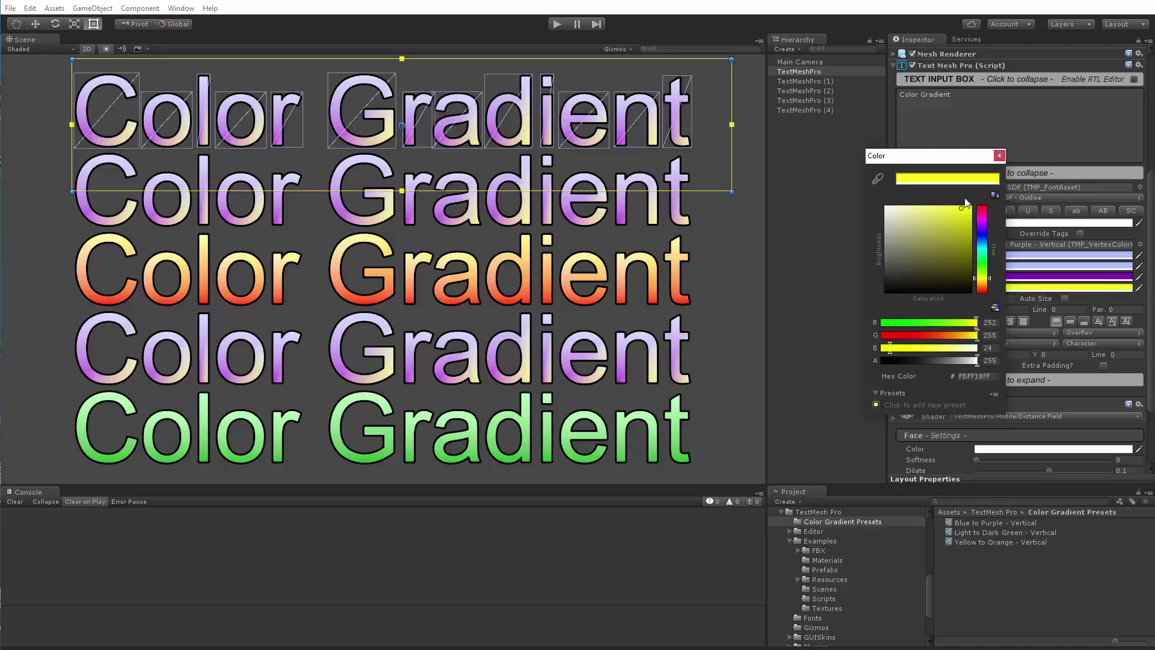
click(999, 156)
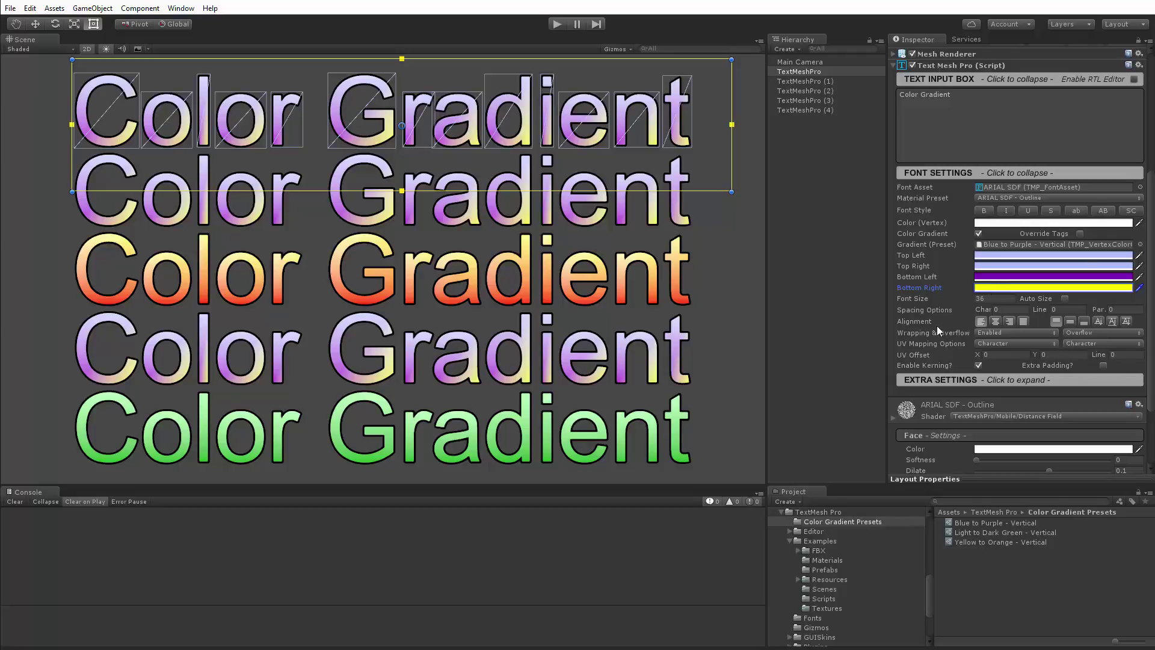
- Undo the yellow bottom-right corner and select the Blue to Purple - Vertical preset asset
click(1014, 287)
click(1000, 157)
key(ctrl+z)
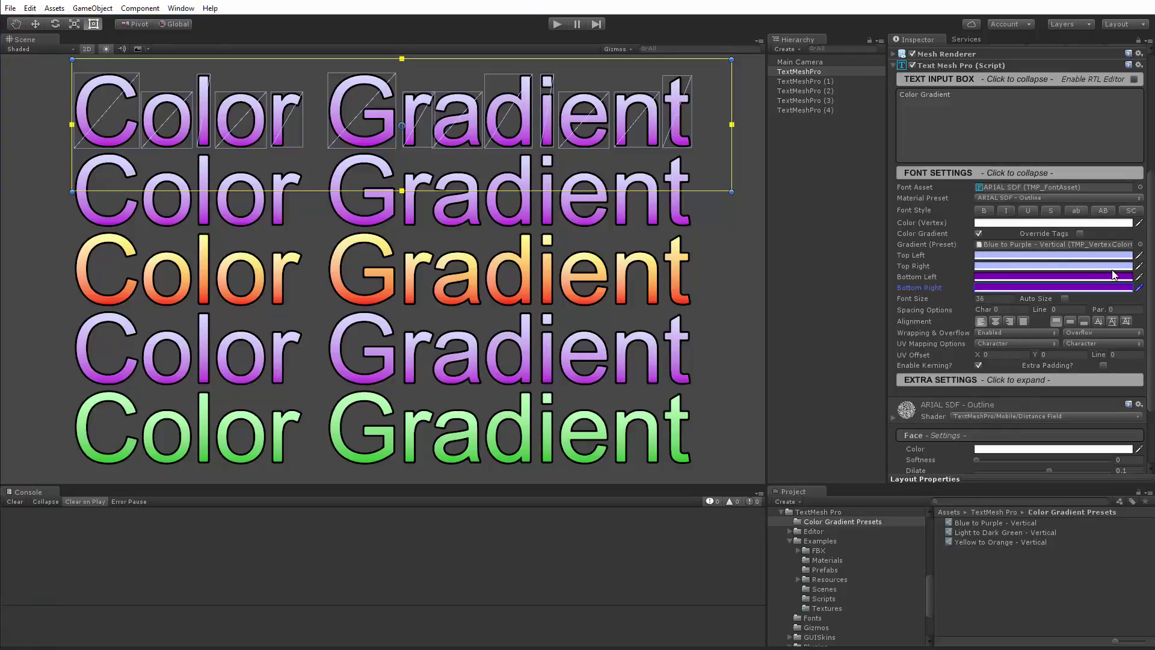
click(978, 522)
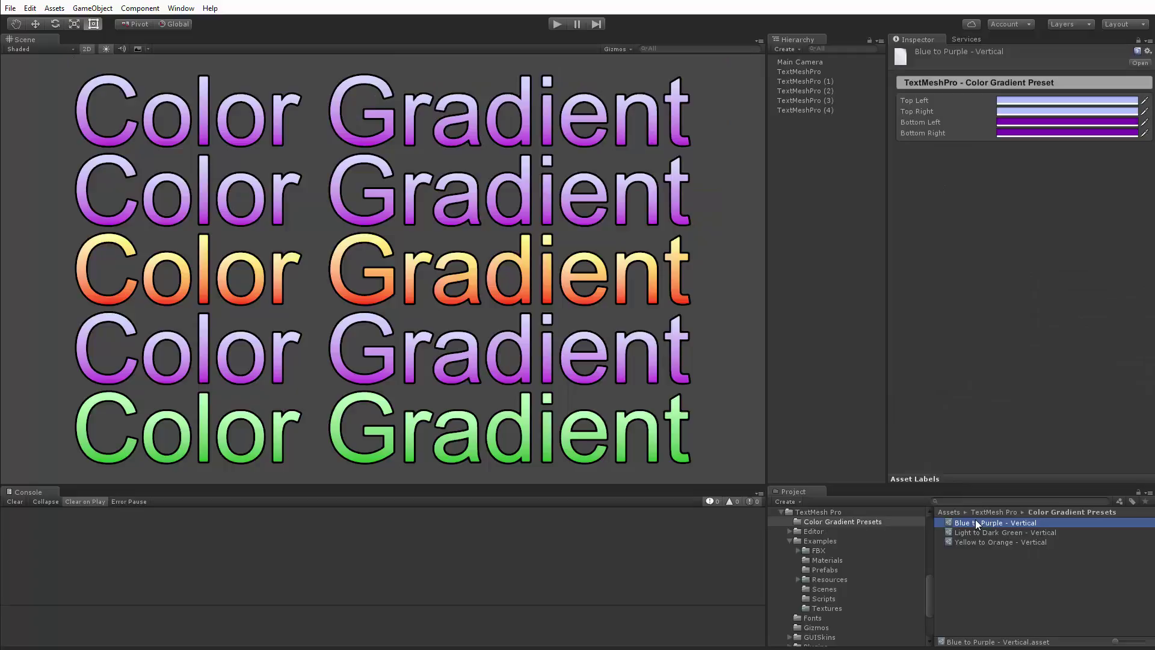
- Set the preset's Top Left colour to vivid blue 0038FF, then deselect the asset
click(1016, 100)
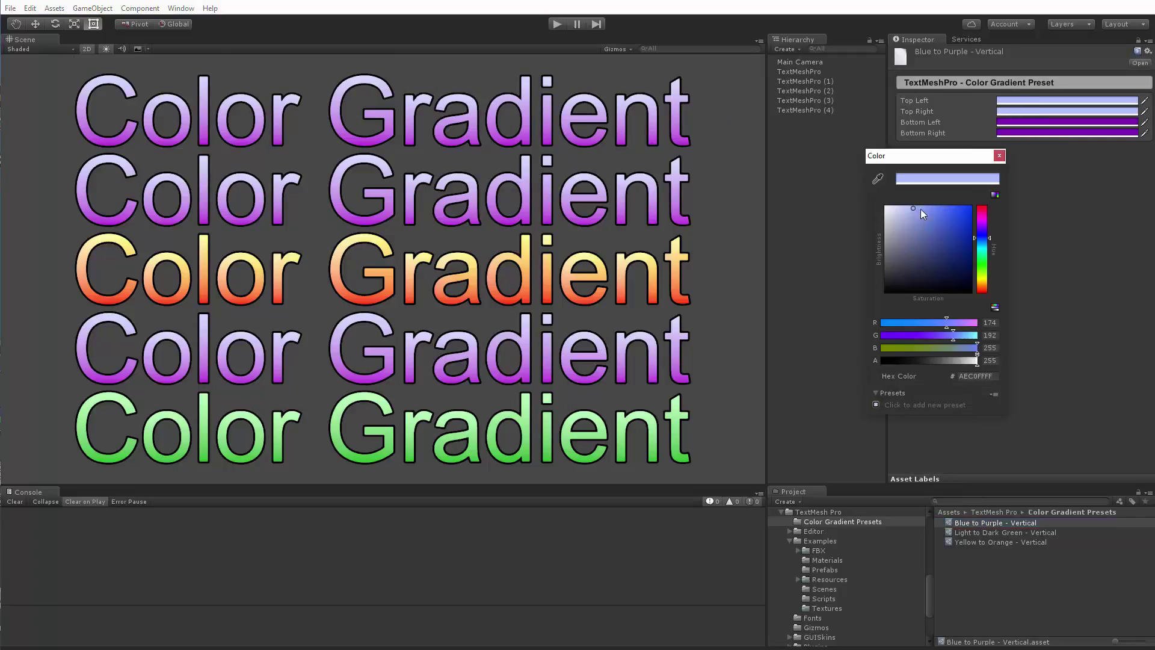
drag(920, 208, 1002, 195)
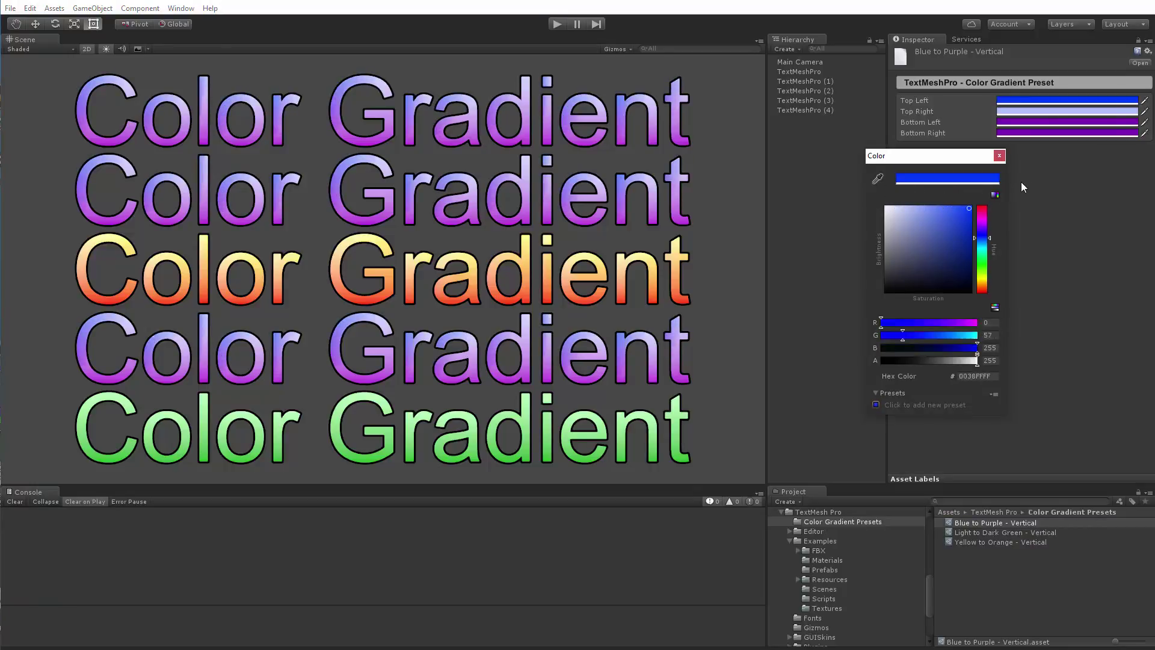
key(ctrl+z)
key(ctrl+y)
click(1000, 155)
click(1017, 586)
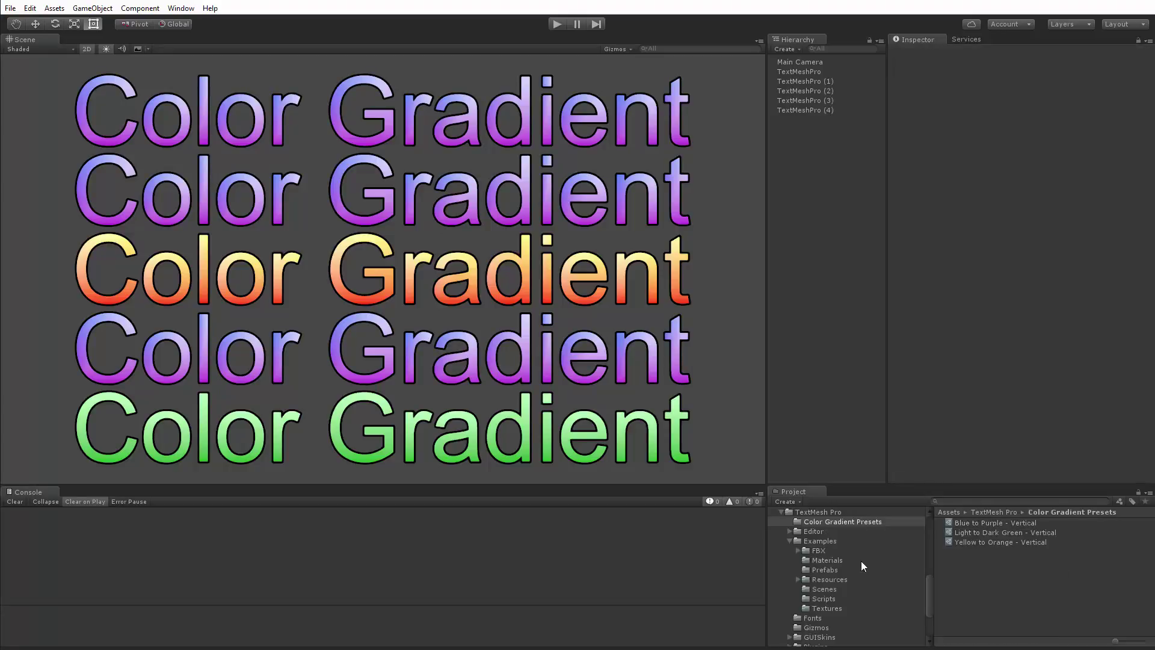
- In Color Gradient Presets, add a TextMeshPro - Vertex Color Gradient named New TMP Color Gradient
click(826, 523)
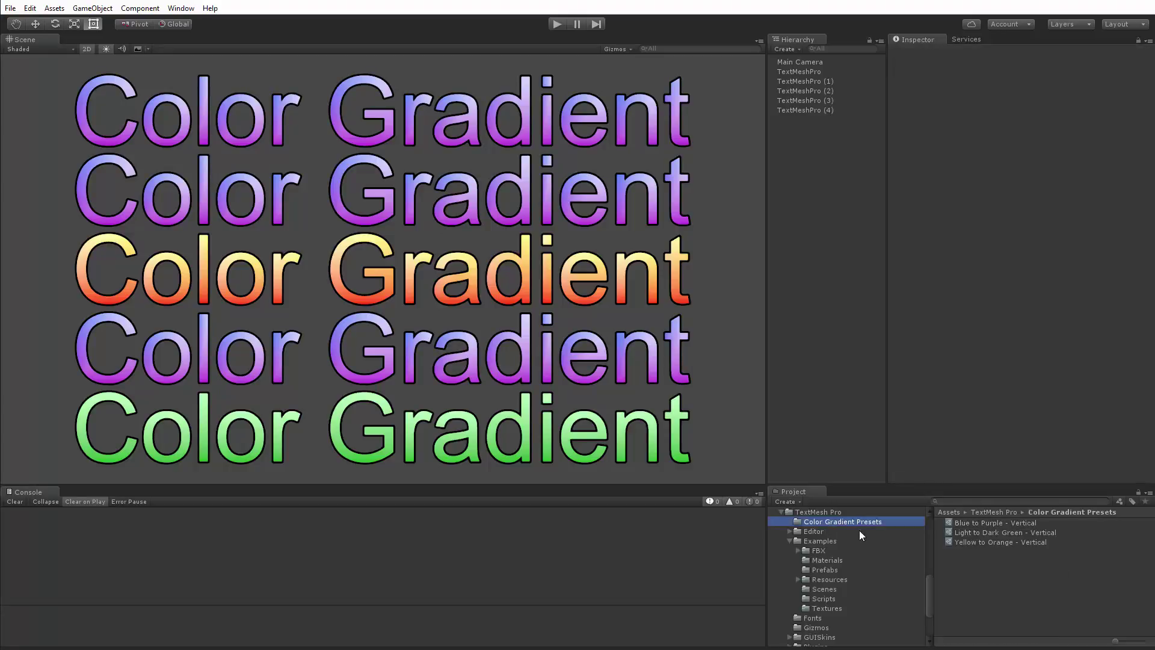
right_click(950, 556)
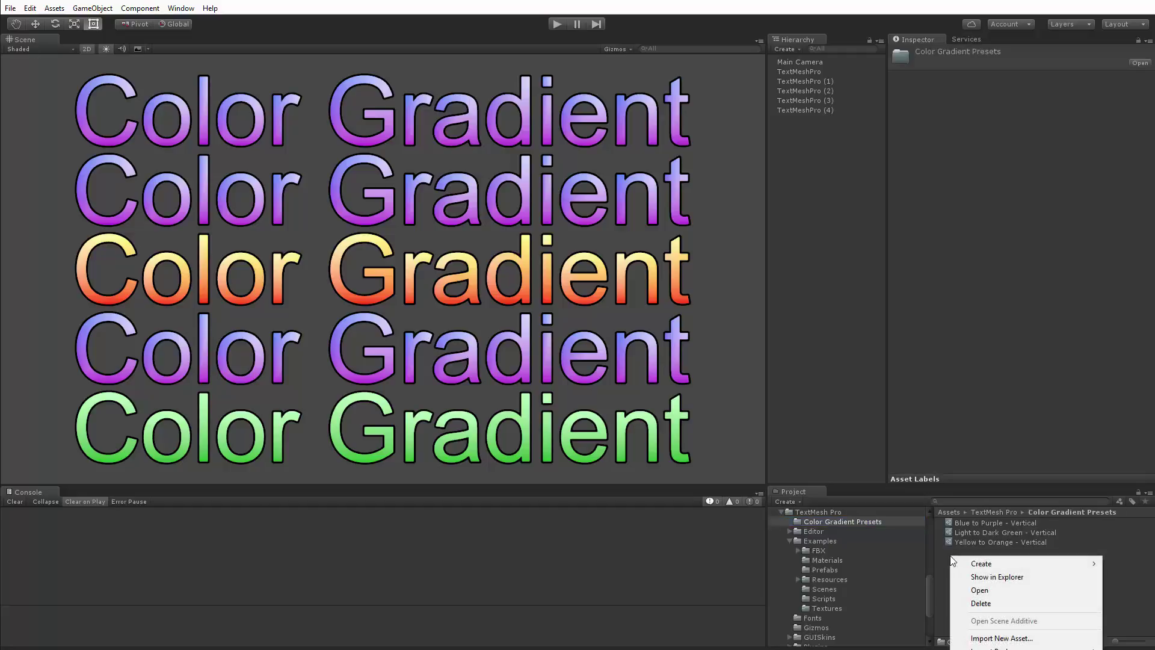
right_click(840, 521)
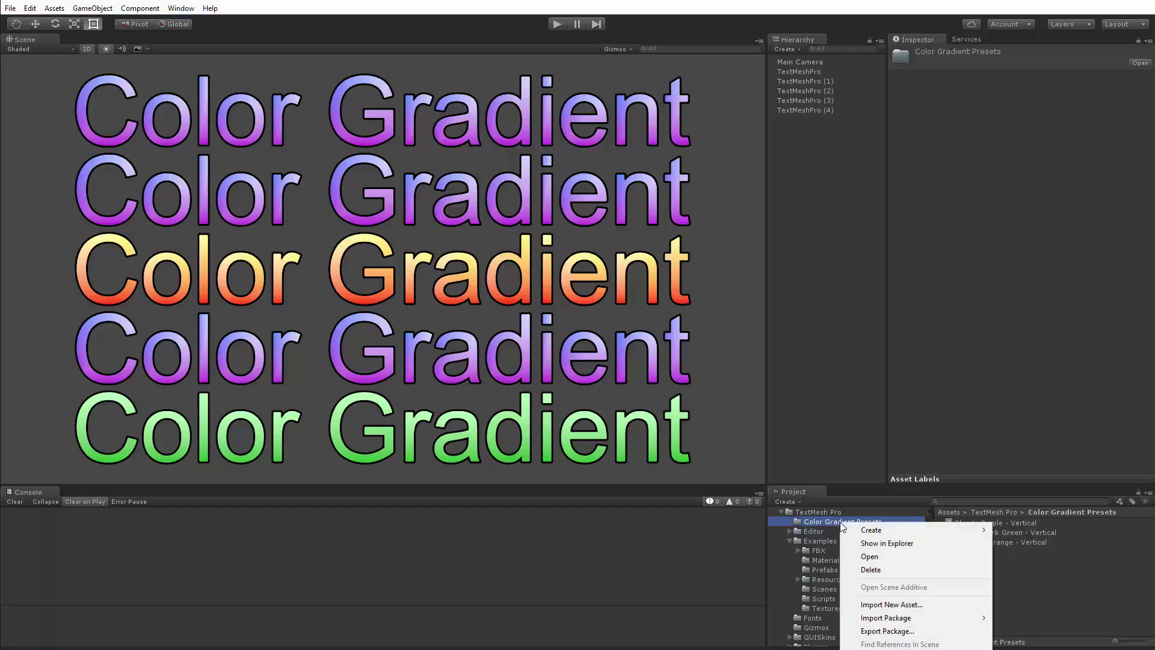
mouse_move(869, 529)
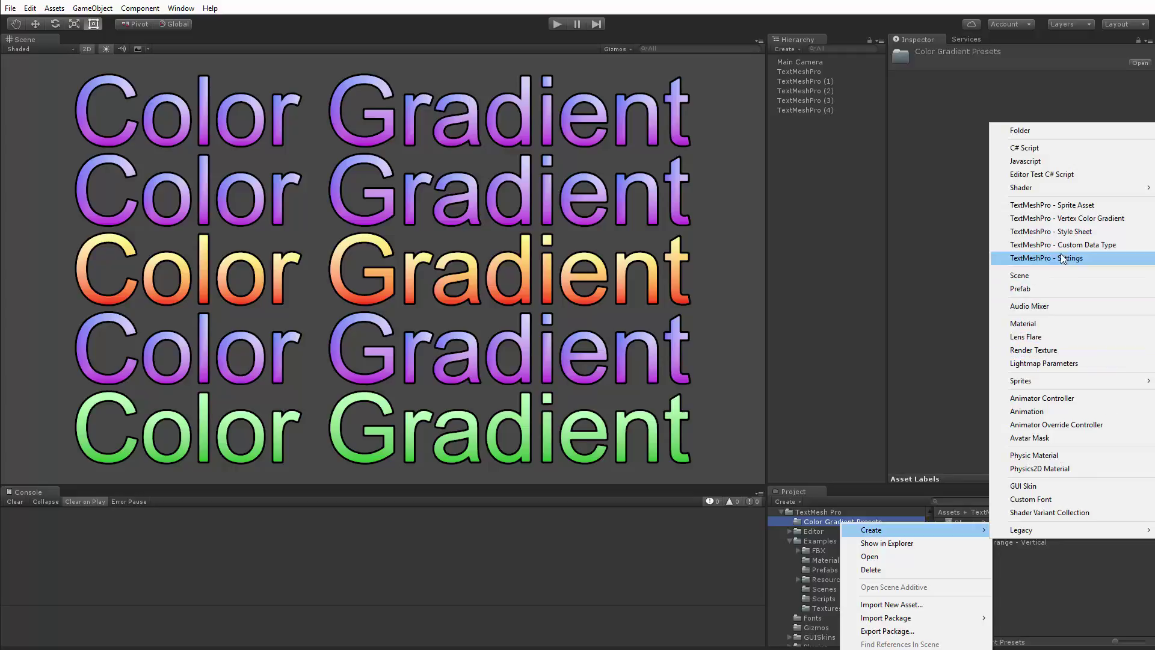
click(1052, 219)
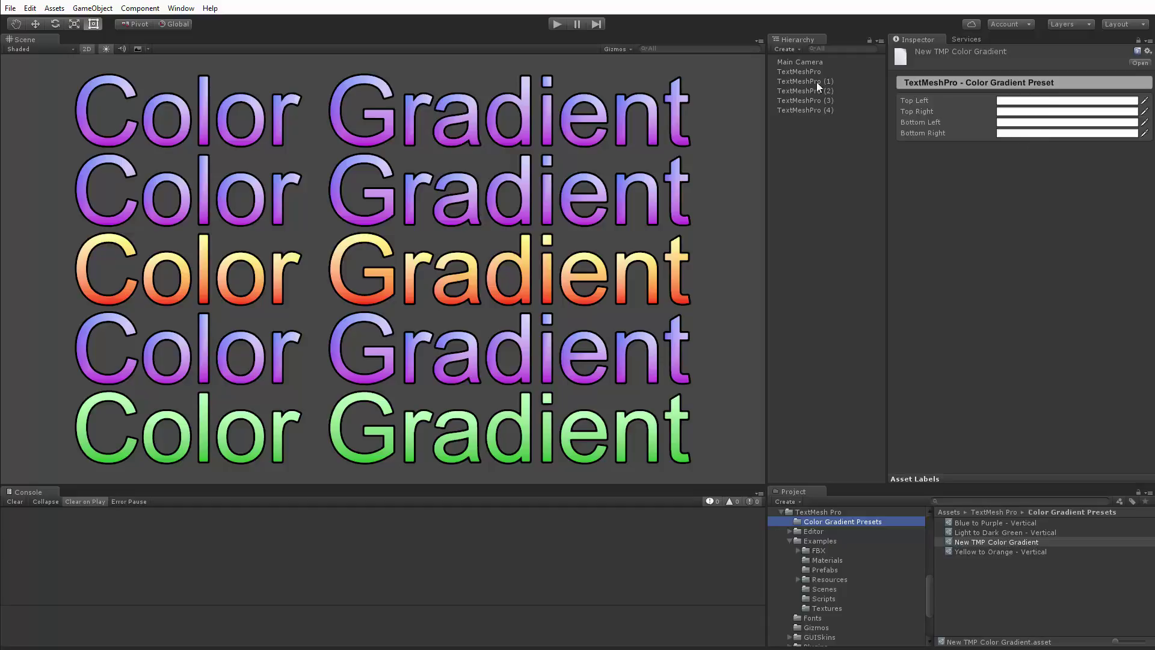
- Select the top TextMeshPro text and set its Gradient (Preset) to New TMP Color Gradient
click(793, 72)
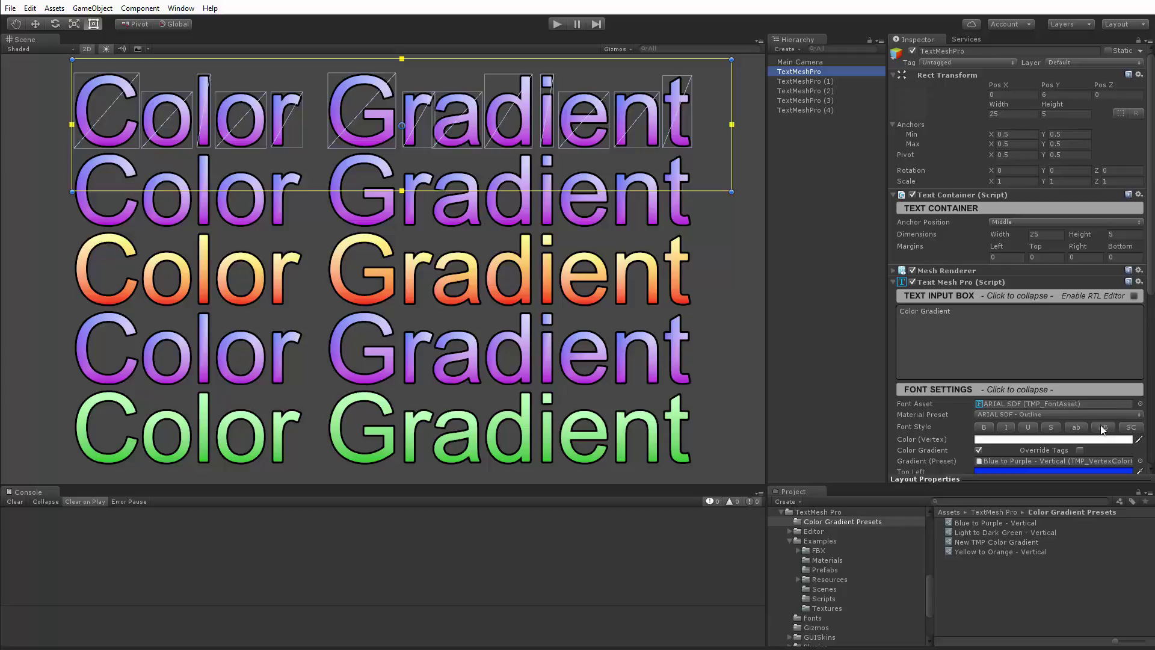
scroll(1027, 289, down, 4)
scroll(1027, 289, down, 1)
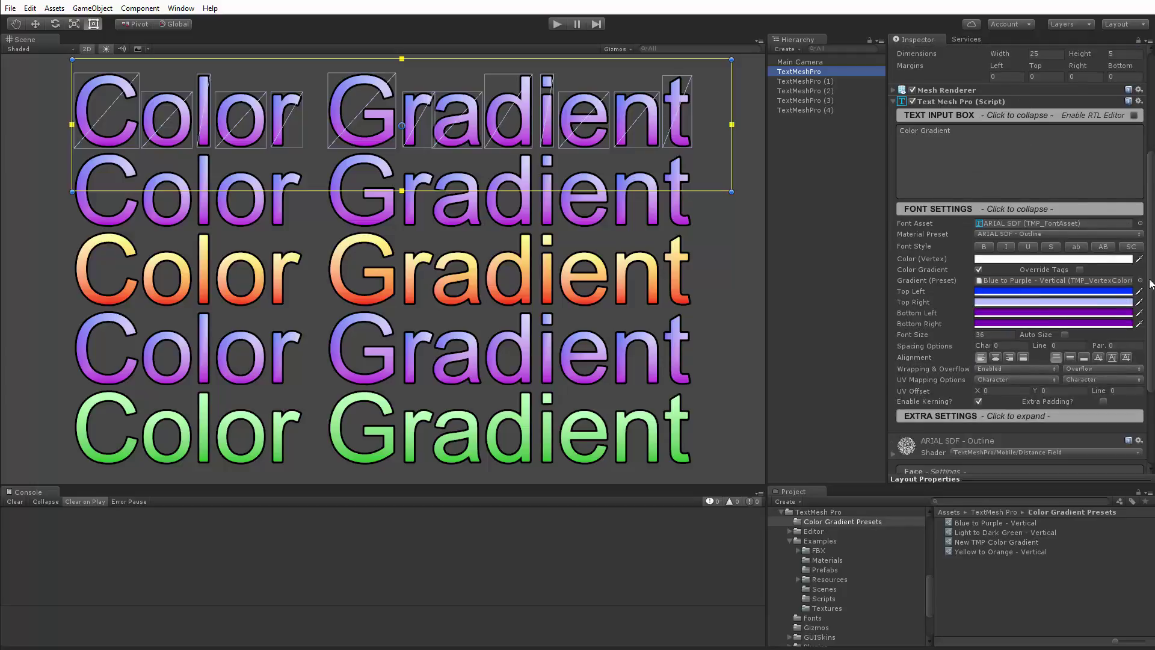
click(1140, 281)
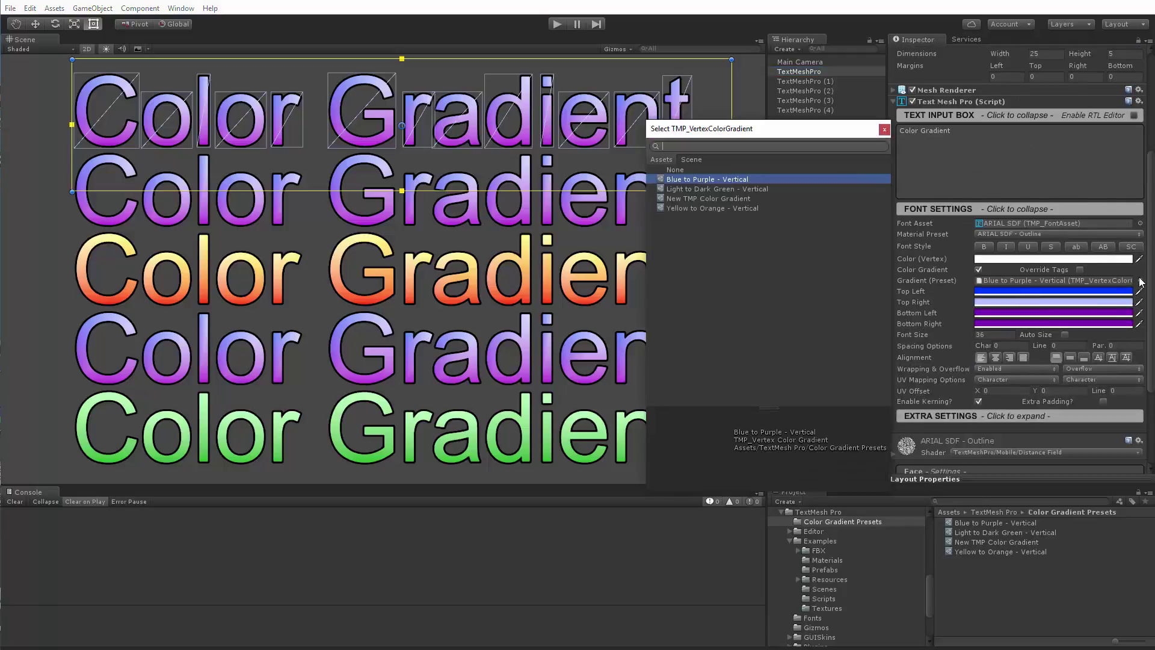
click(683, 199)
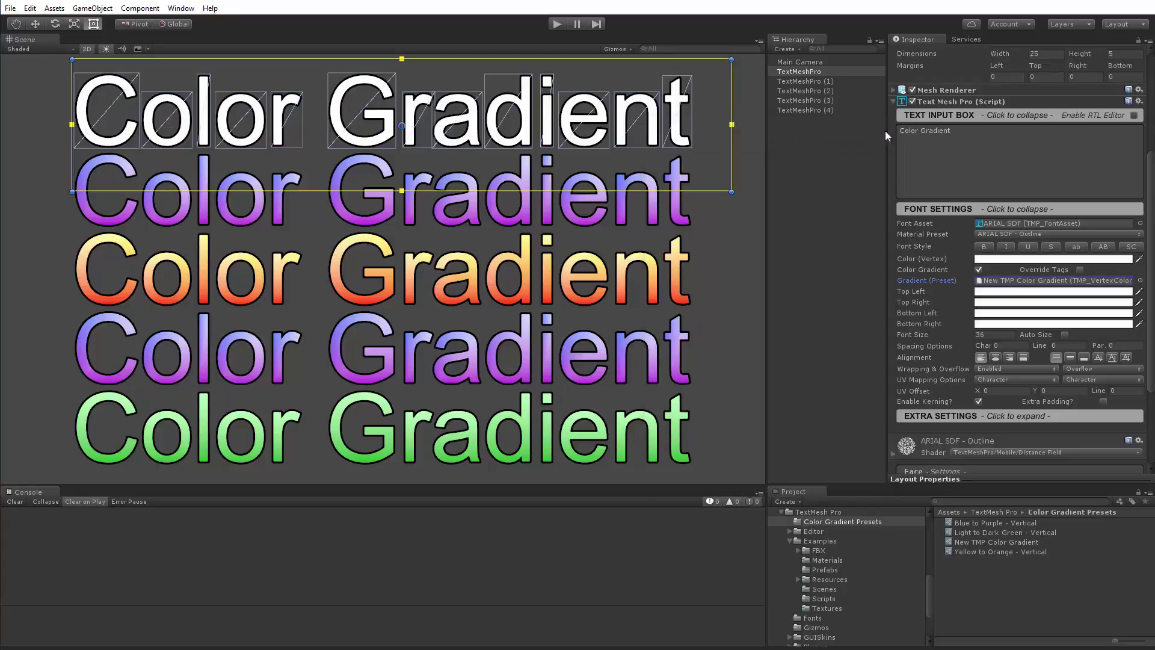
click(884, 129)
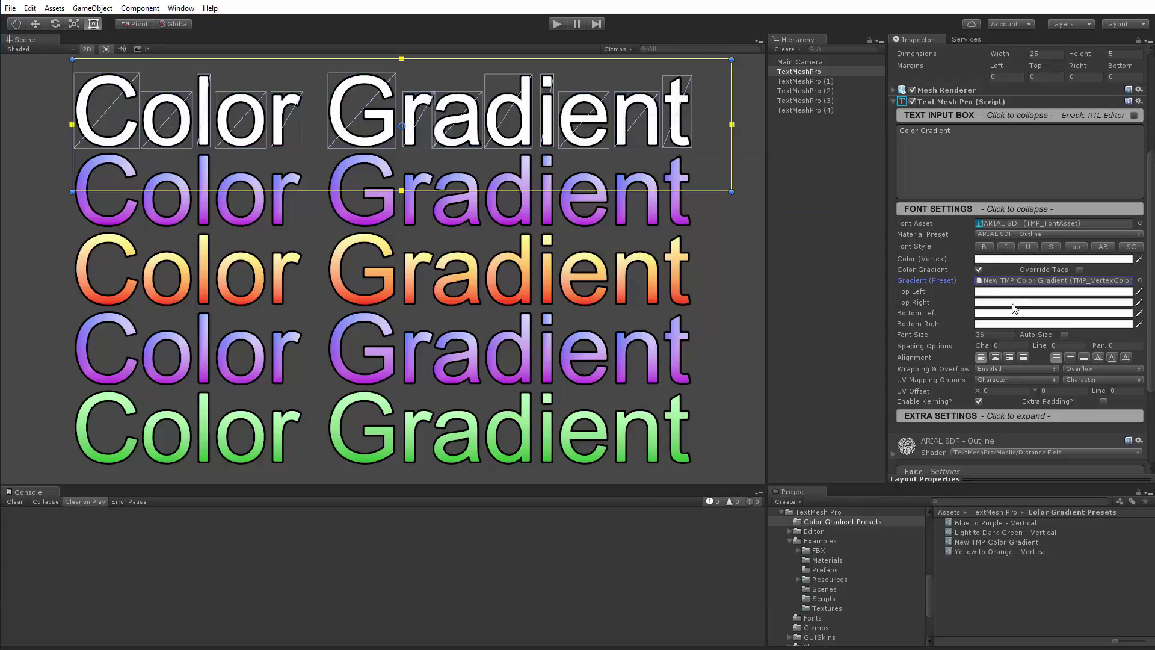
- Set New TMP Color Gradient's bottom-left corner to 000000 and bottom-right to 1C1C1C
click(967, 539)
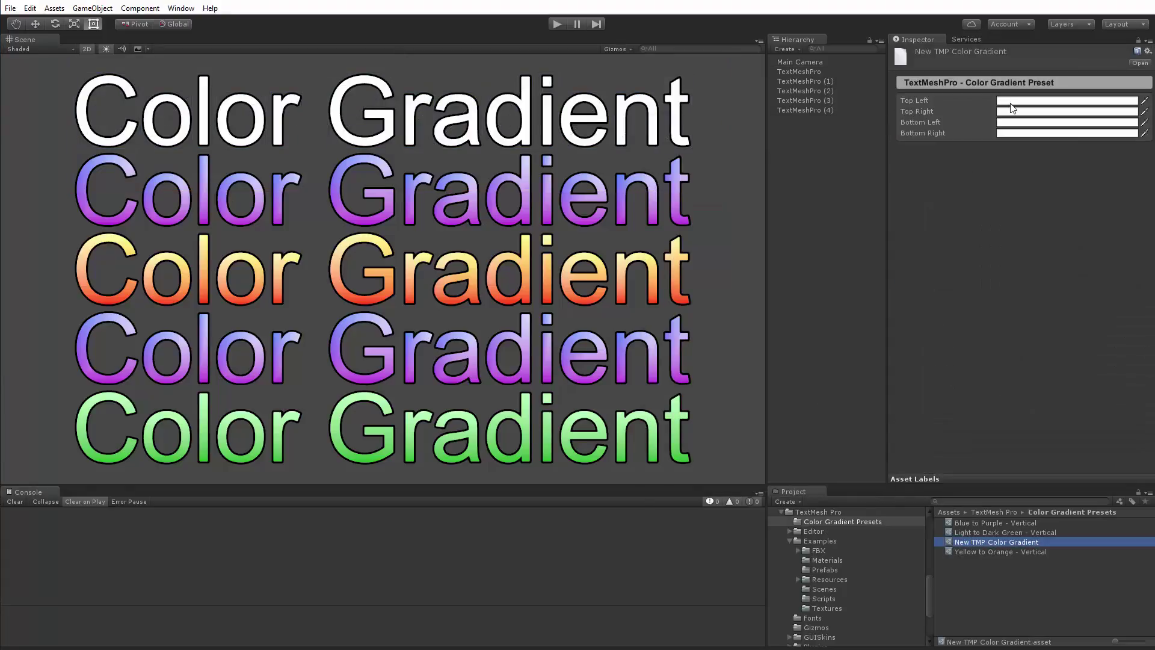
click(1019, 124)
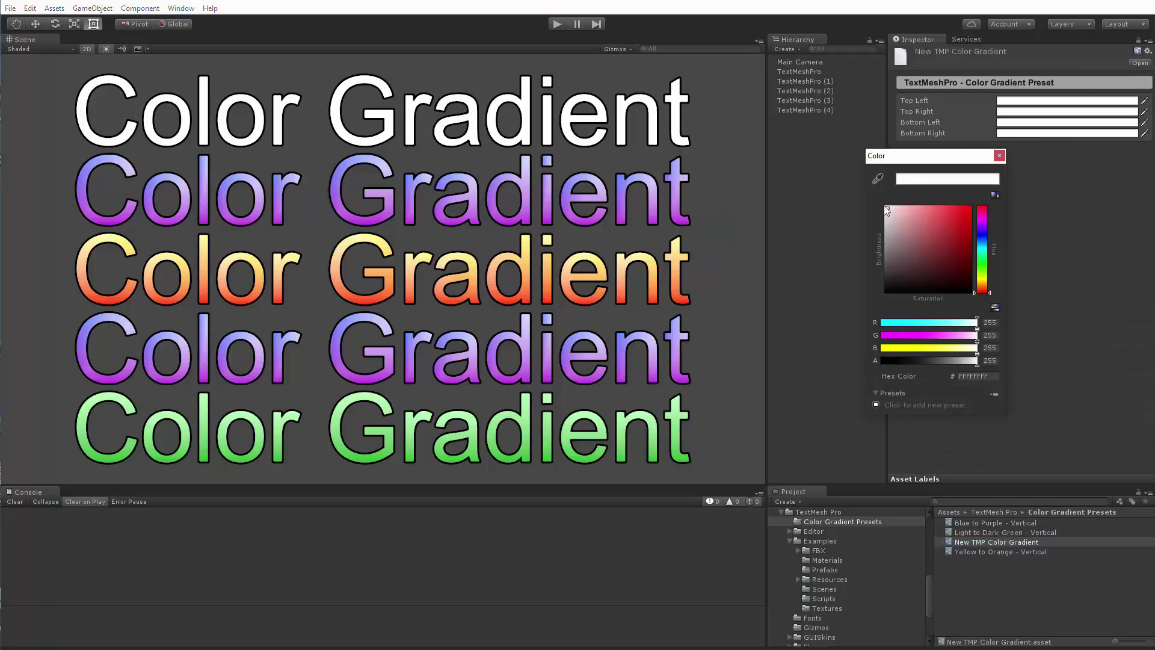
drag(887, 209, 865, 290)
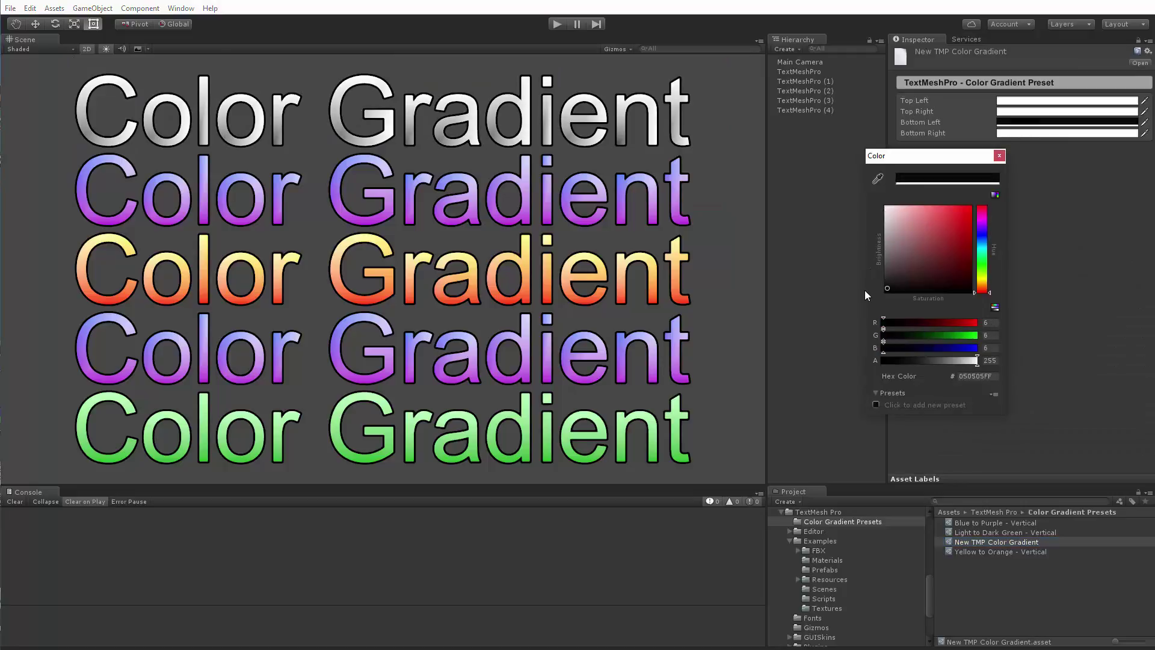
click(999, 155)
click(1026, 133)
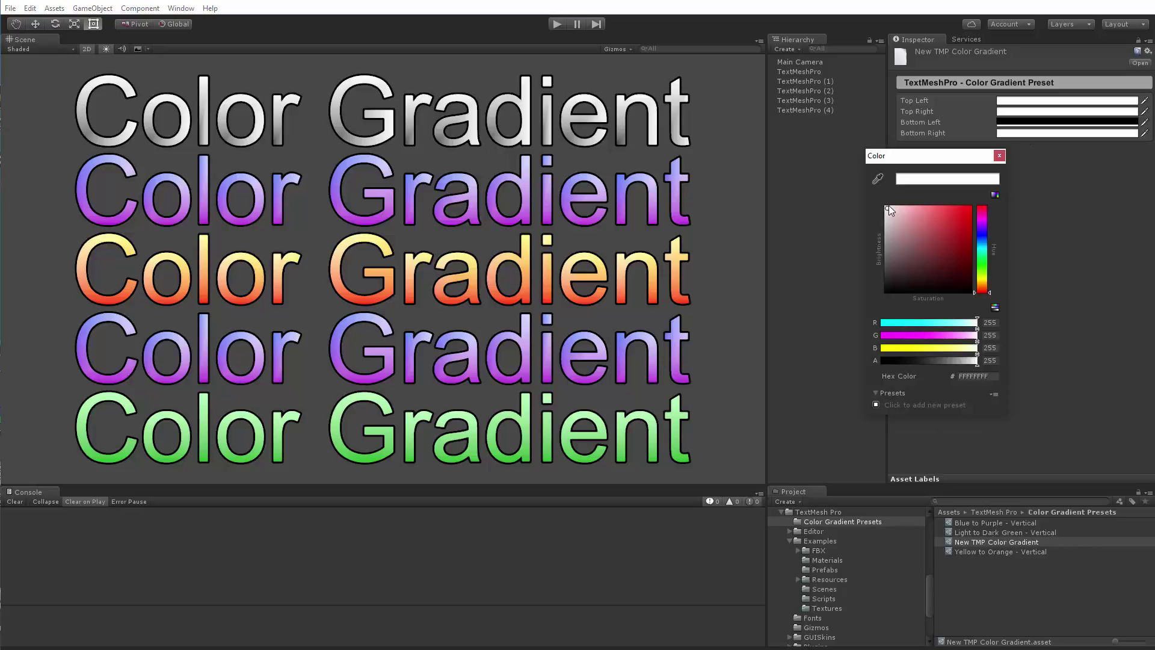
drag(889, 205, 876, 281)
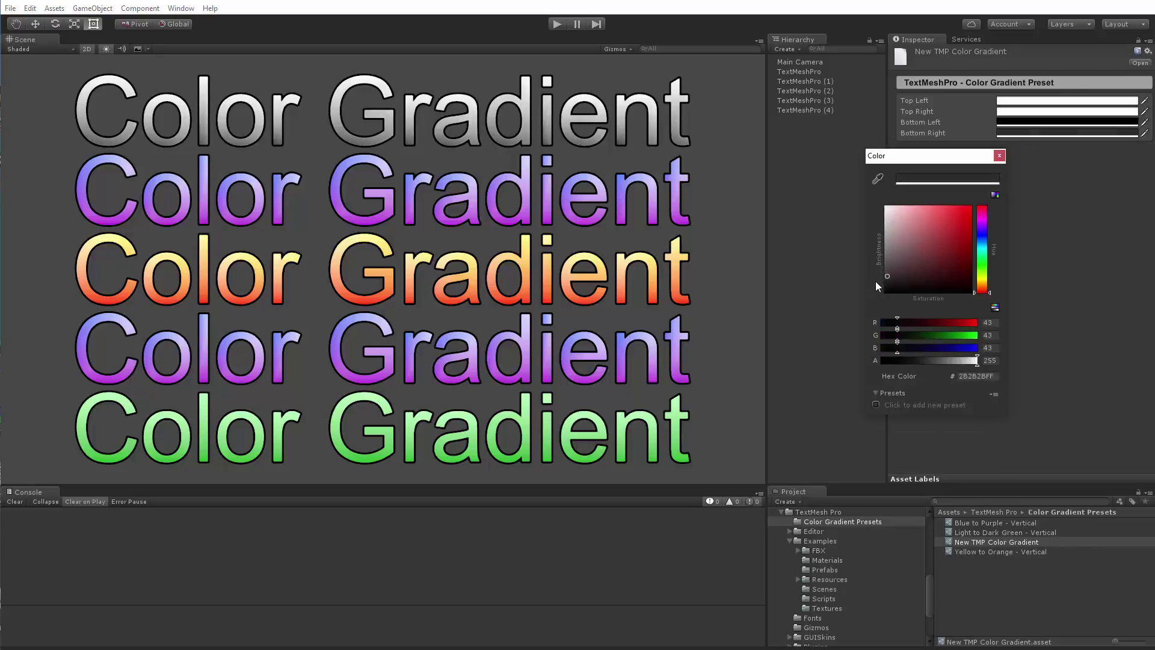
click(999, 156)
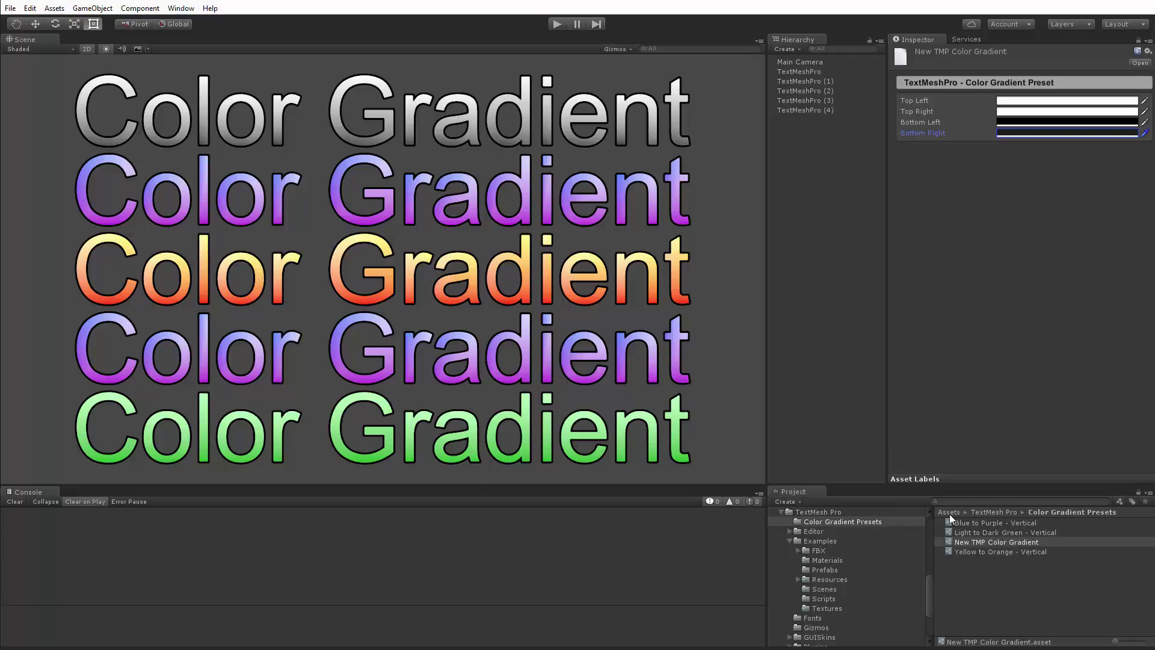
- Start a new empty scene from the File menu, discarding unsaved changes
click(10, 9)
click(38, 22)
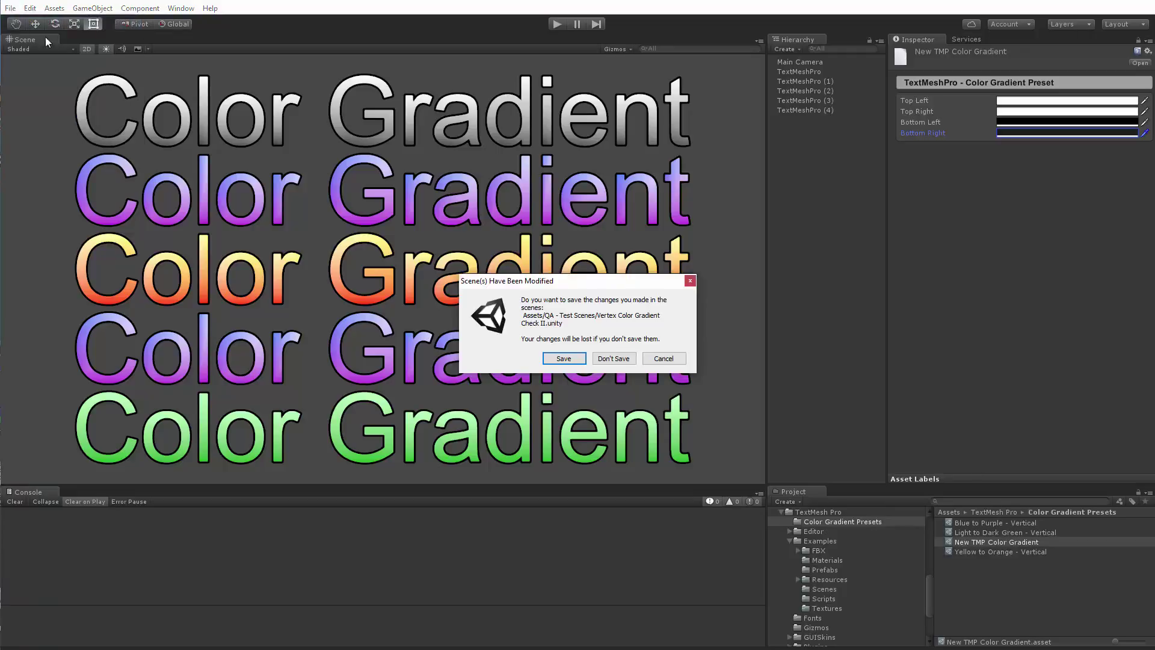
click(613, 359)
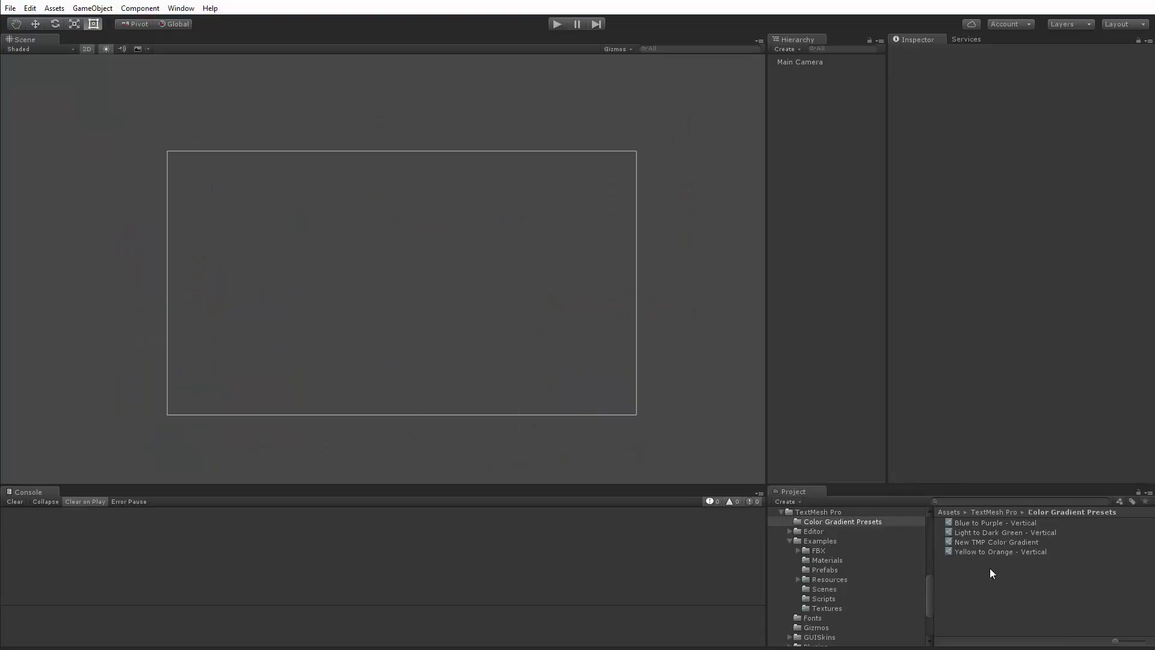
- Set Blue to Purple - Vertical's top-left to yellow-green D3FF00 and top-right to light yellow
click(981, 522)
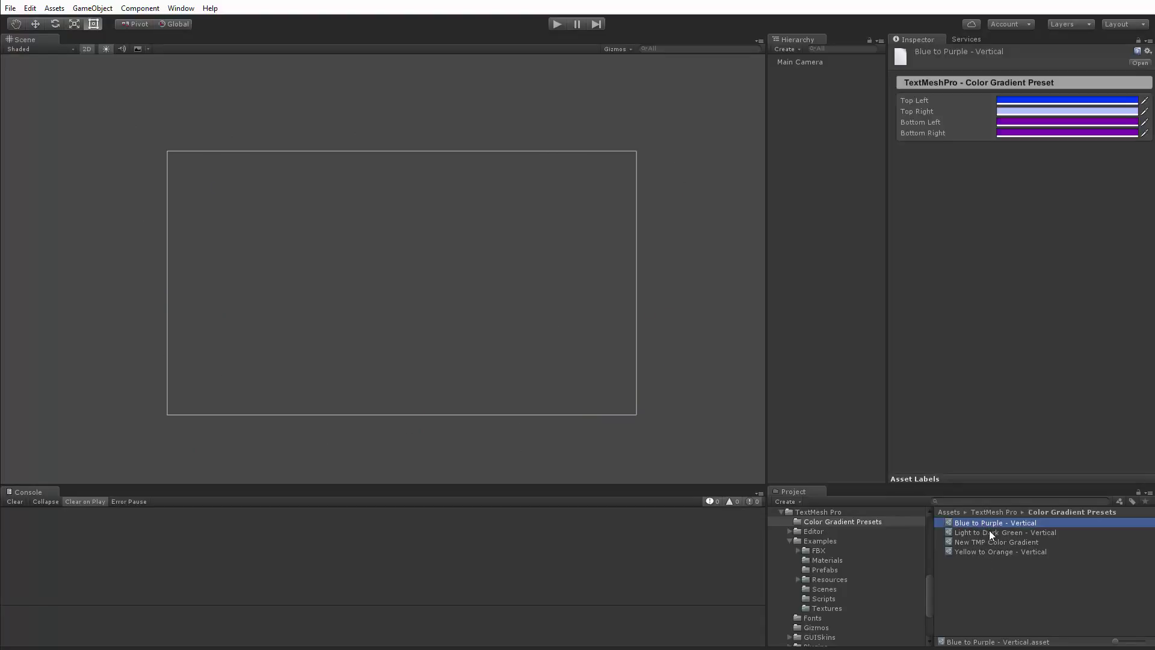
click(1050, 104)
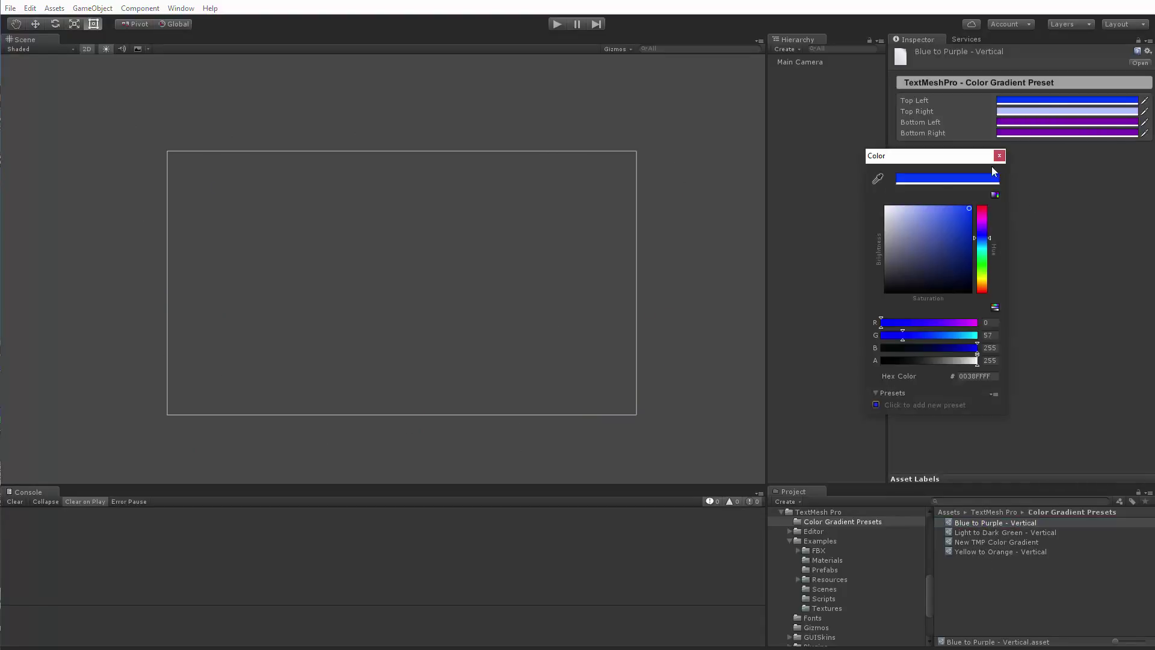
click(982, 261)
drag(982, 267, 982, 276)
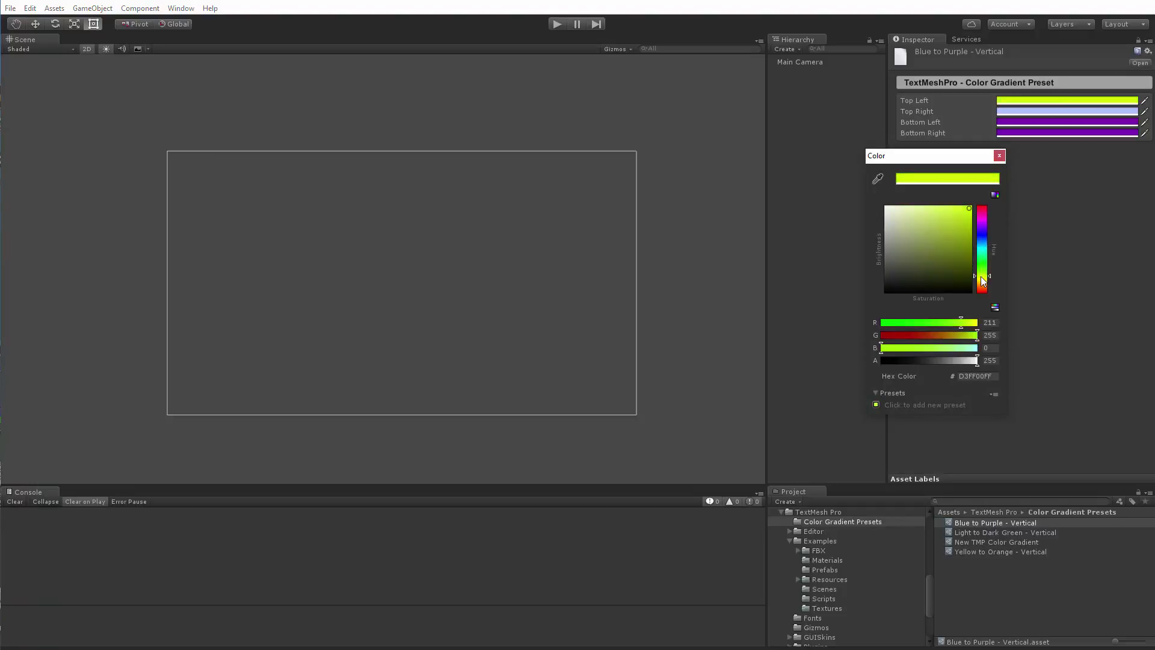
click(1000, 155)
click(1031, 111)
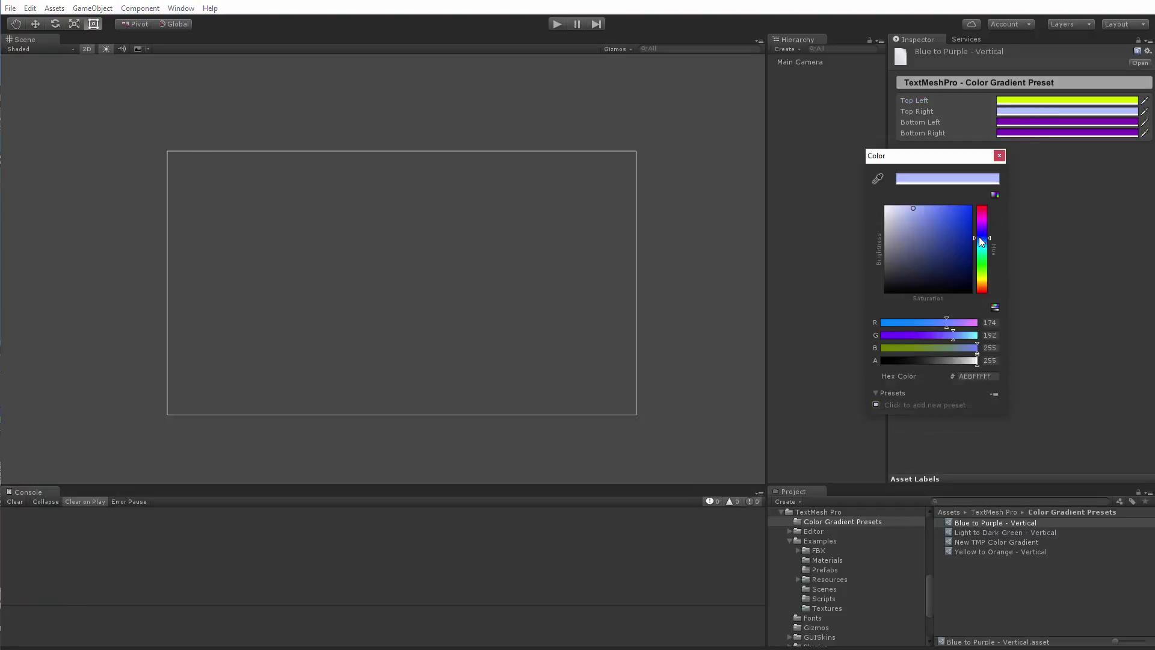
drag(980, 237, 980, 277)
click(1000, 156)
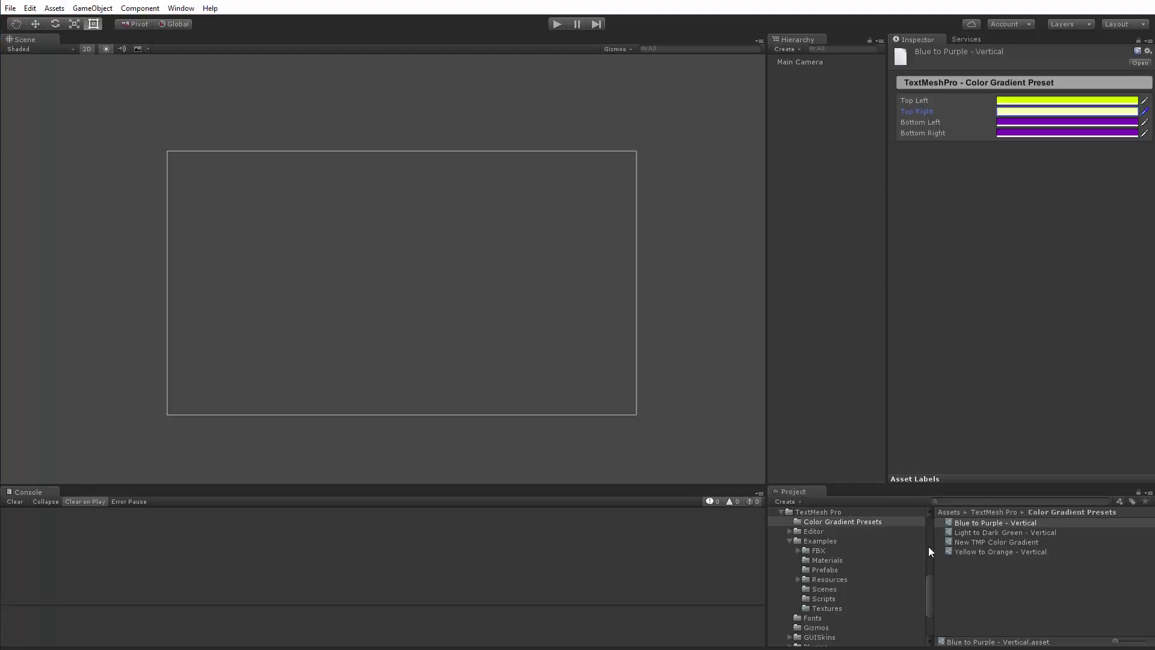
- Load the Vertex Color Gradient Check II scene found in the QA - Test Scenes folder
scroll(843, 569, up, 5)
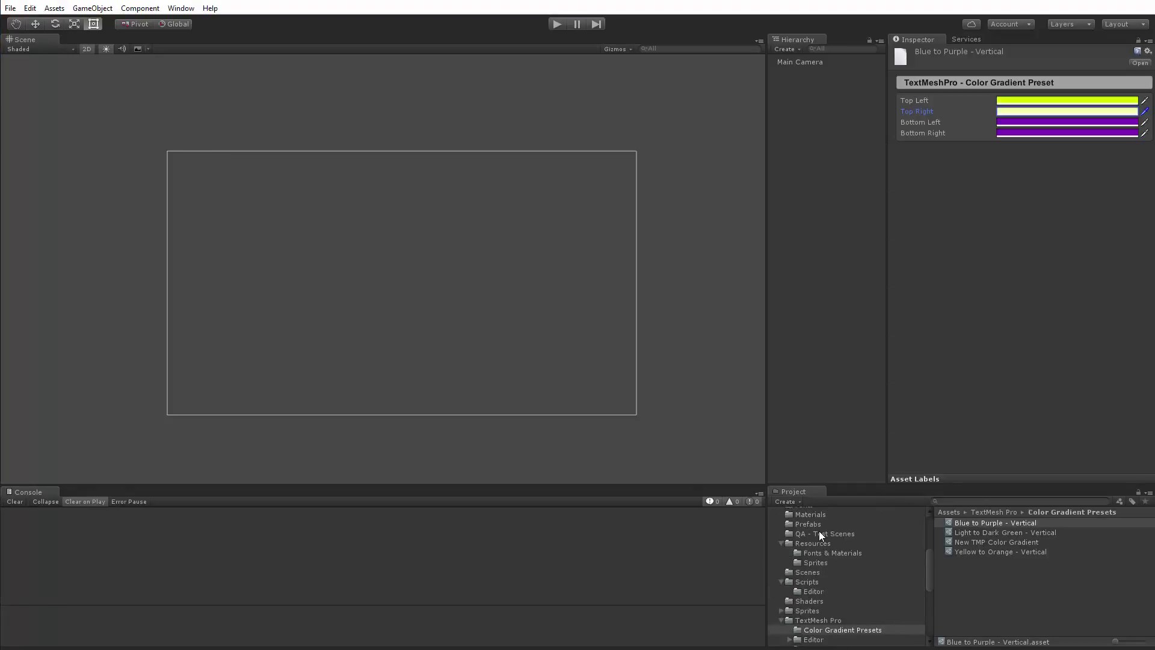
click(821, 535)
scroll(1038, 567, down, 10)
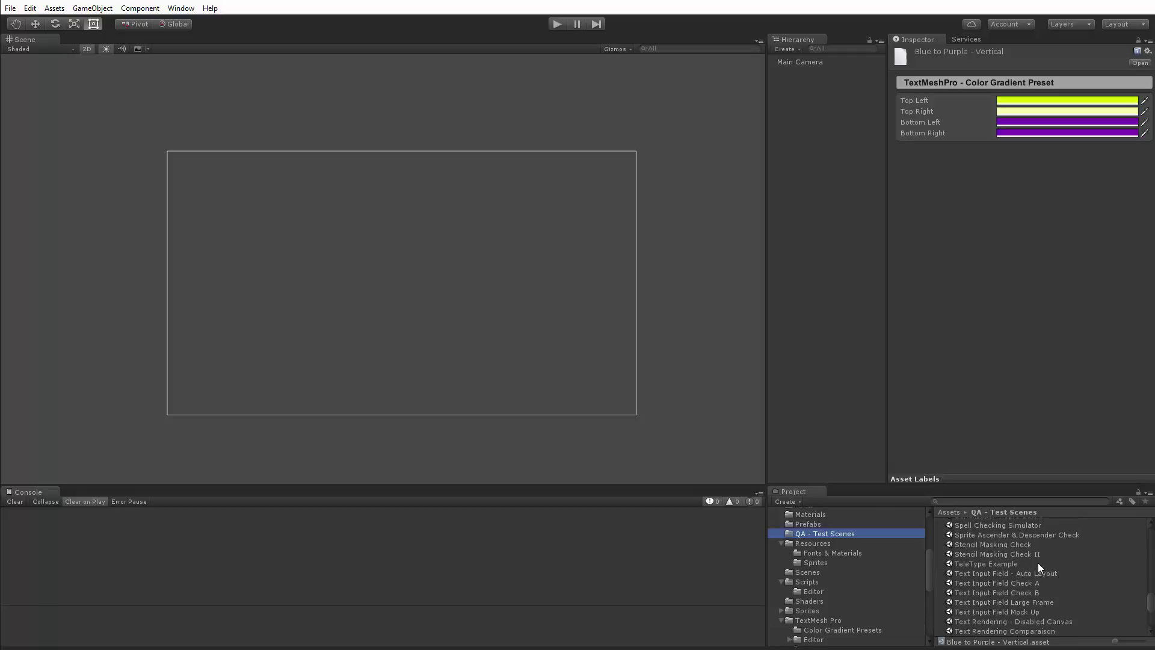
scroll(1038, 566, down, 5)
double_click(977, 574)
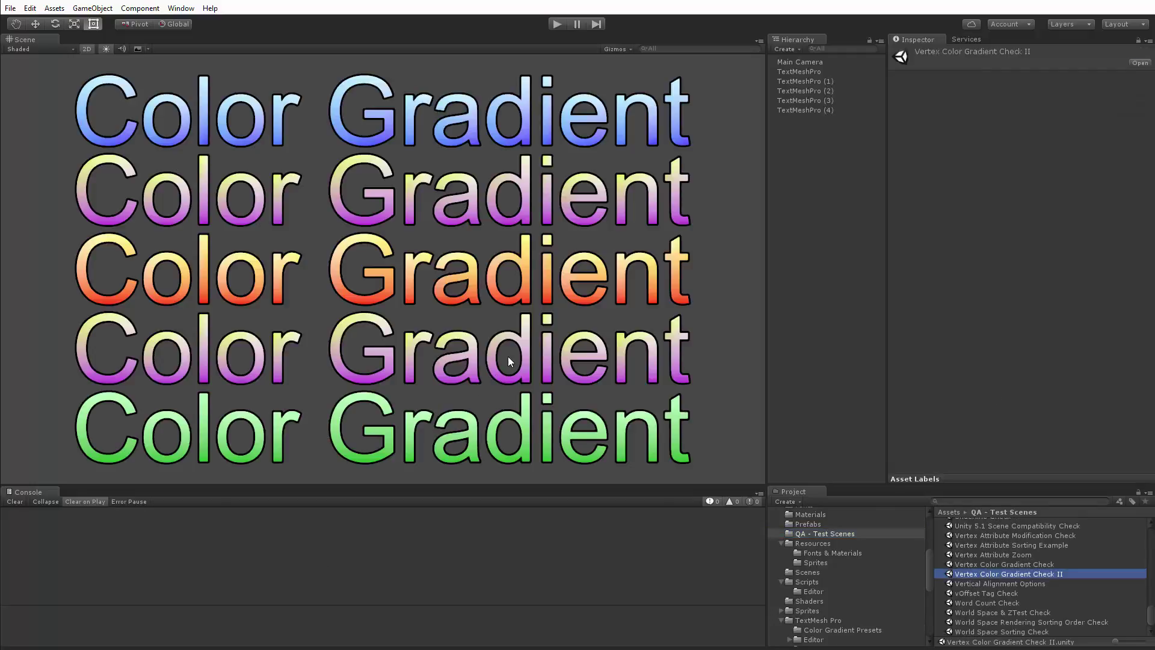
- Select TextMeshPro (1) and view its Font Settings gradient using the Blue to Purple - Vertical preset
click(572, 197)
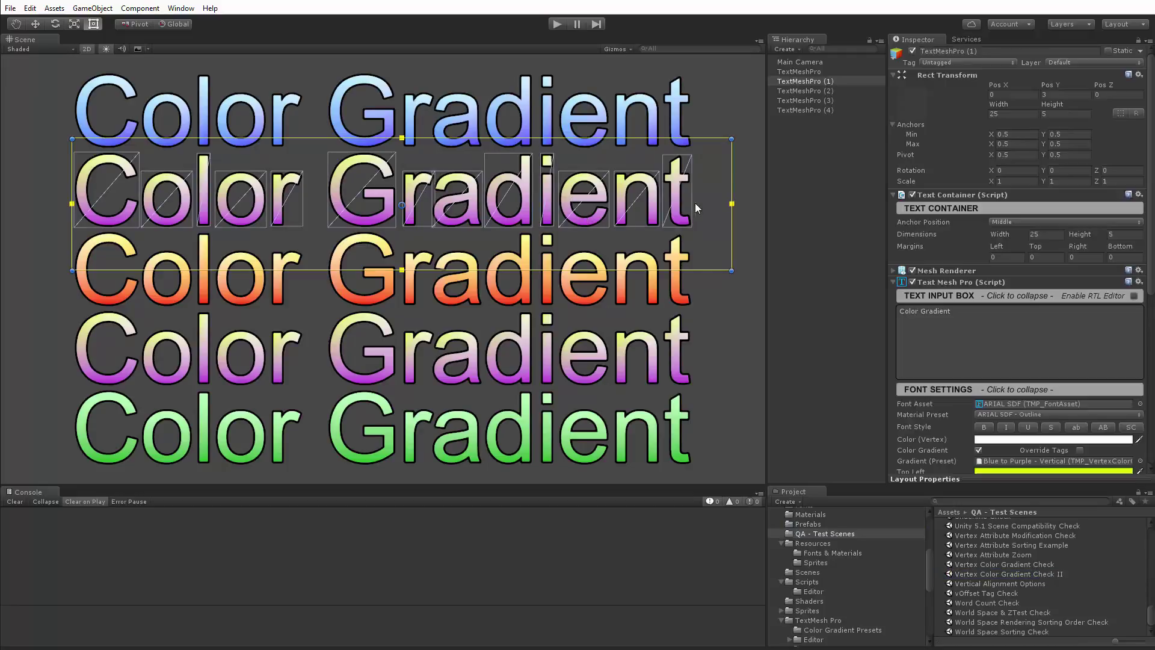
scroll(1006, 356, down, 5)
scroll(1005, 356, down, 2)
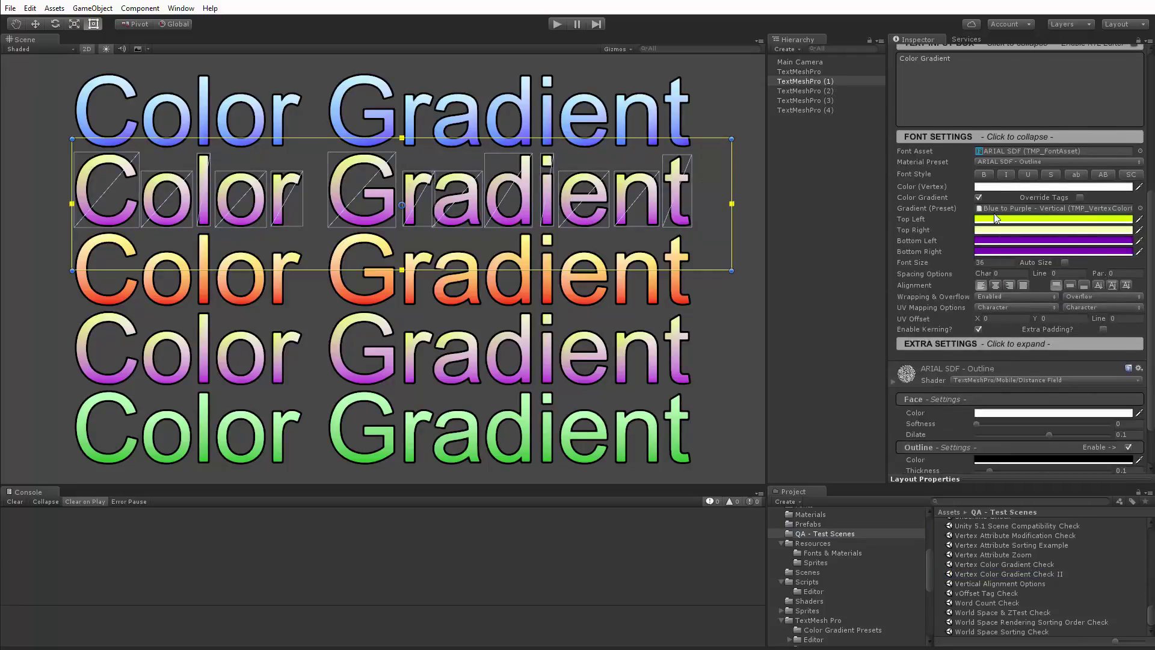